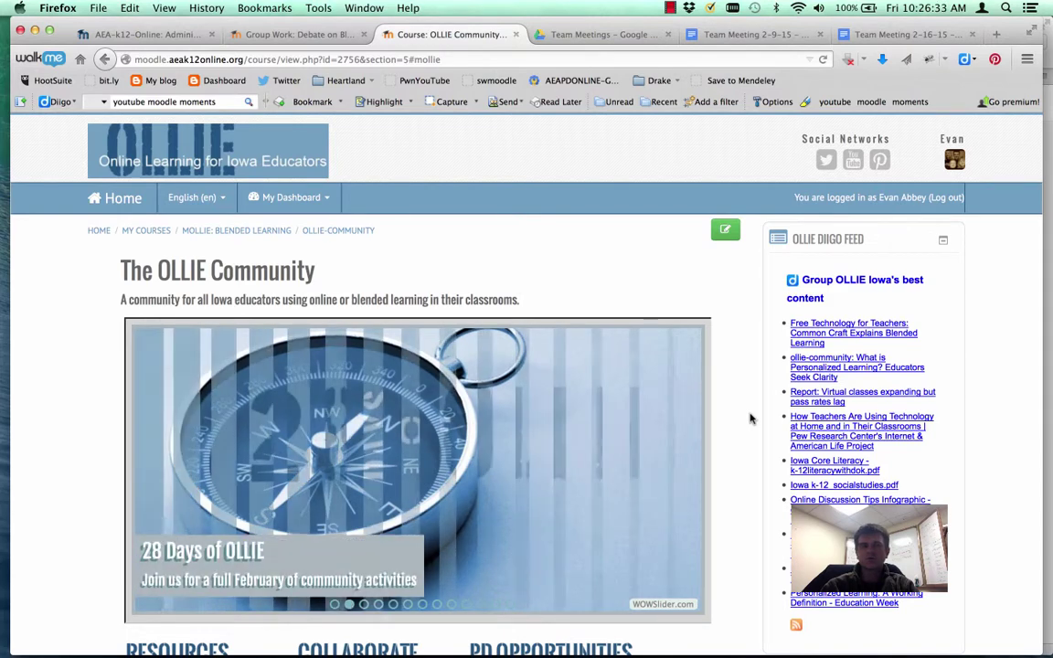
Open the AEA K-12 Online Moodle front page and bring its Teacher Resources section into view.
click(106, 34)
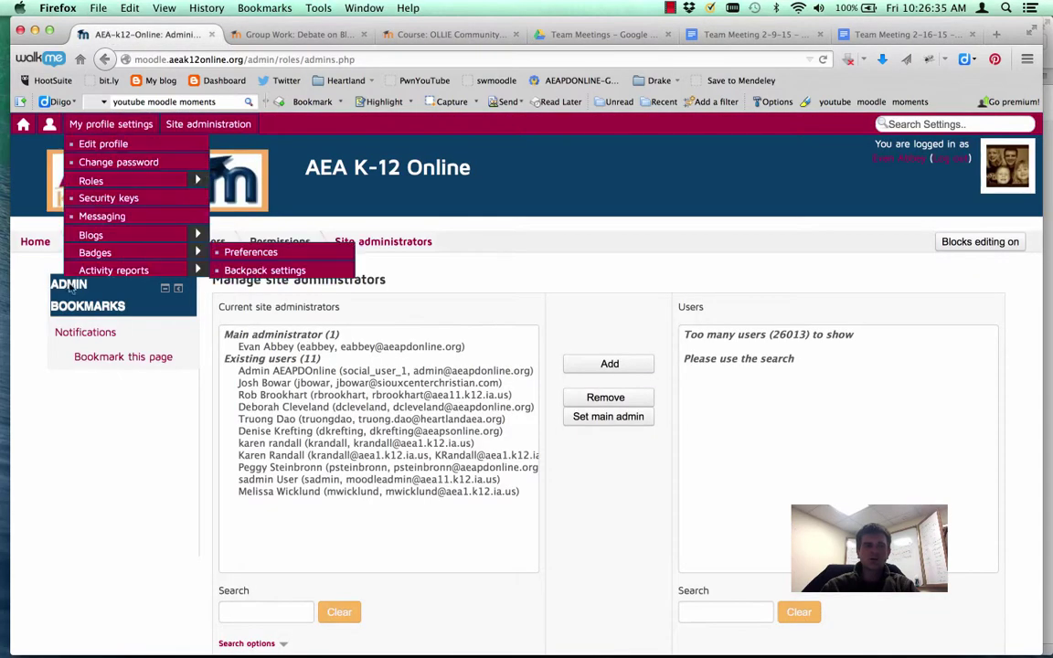
click(34, 243)
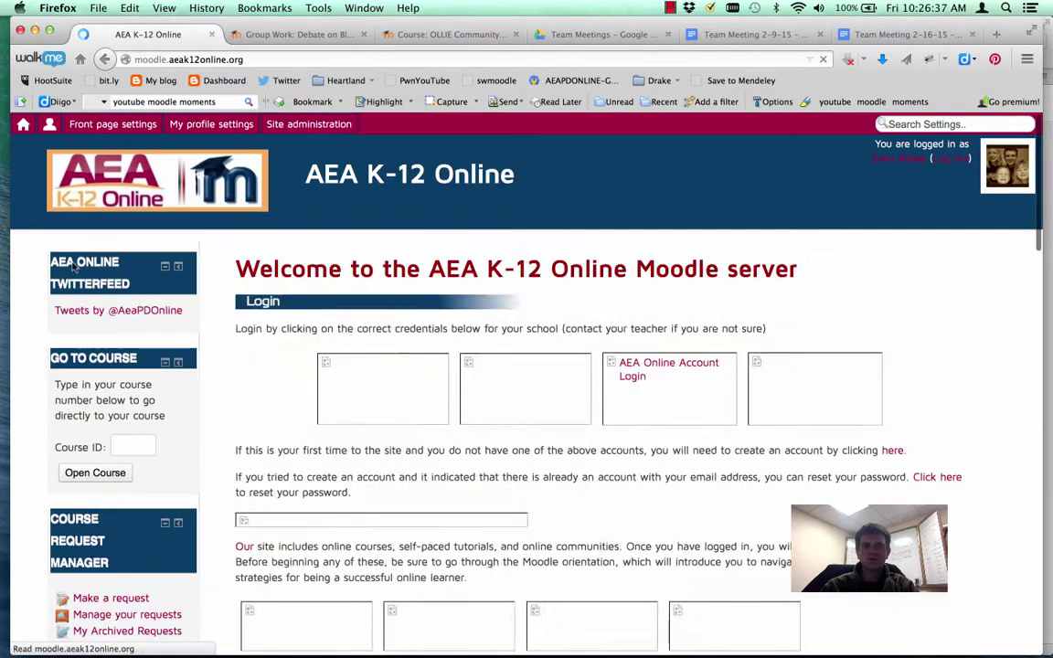
scroll(553, 575, down, 10)
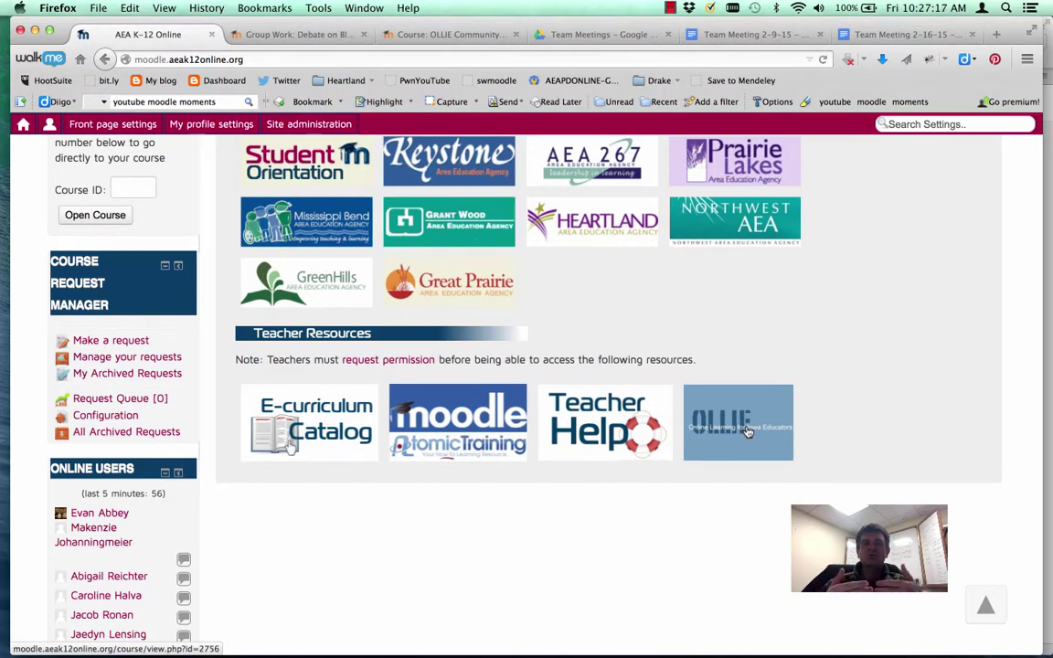
Compare the OLLIE Community course page with the Moodle site's front page, then examine the course page header.
click(471, 34)
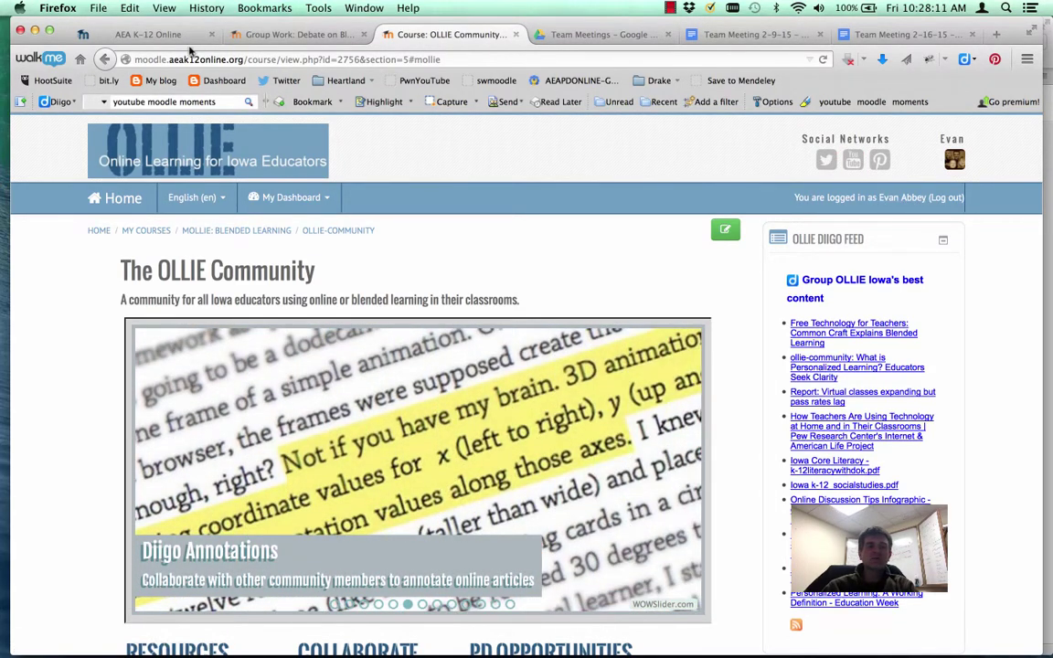
click(151, 35)
scroll(197, 170, up, 10)
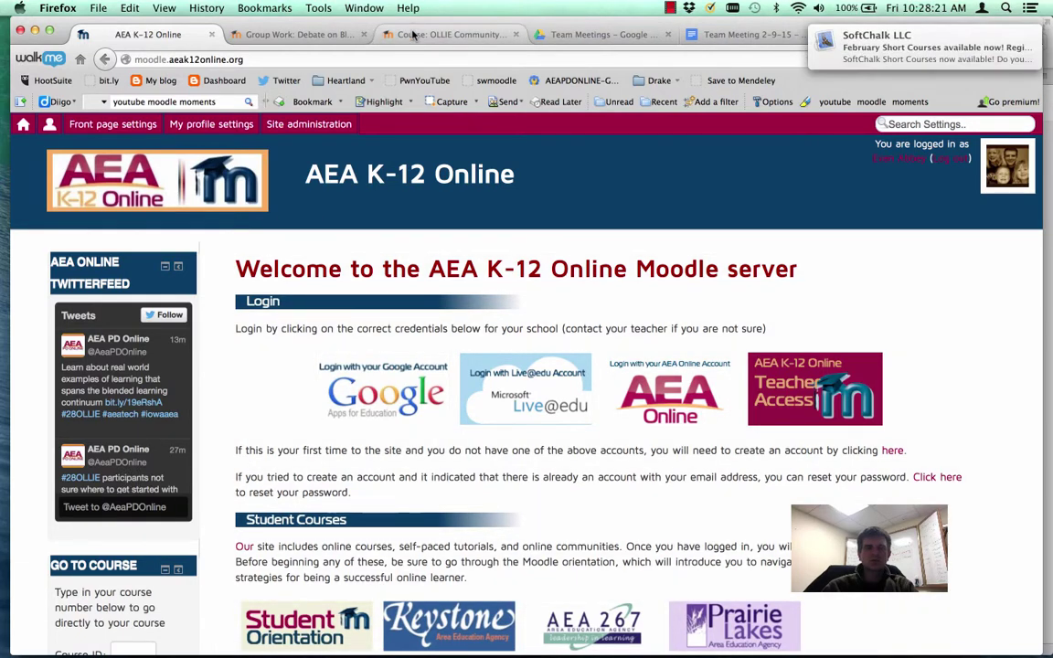
click(413, 35)
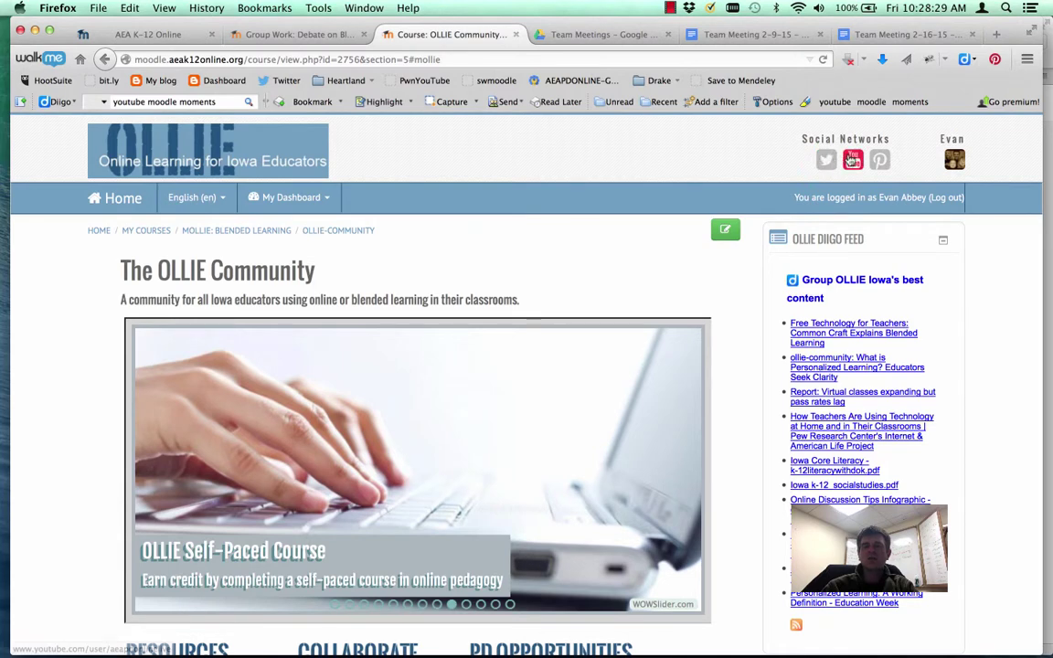
scroll(751, 391, down, 1)
scroll(751, 391, up, 1)
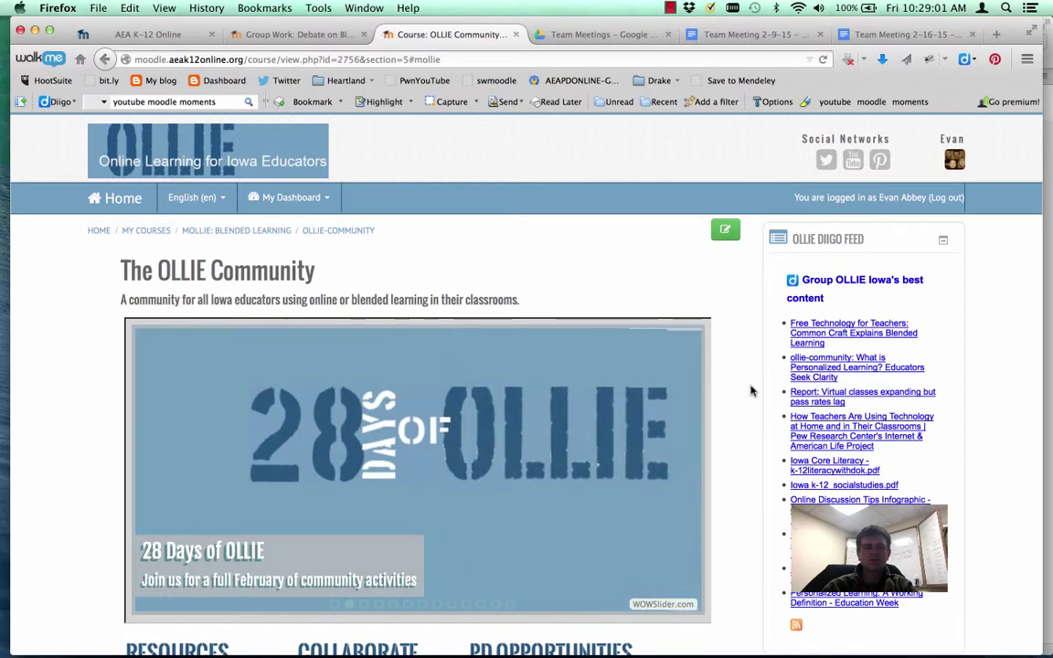
Pause the course banner slideshow and open the page linked from its OLLIE on Diigo slide.
scroll(751, 391, down, 2)
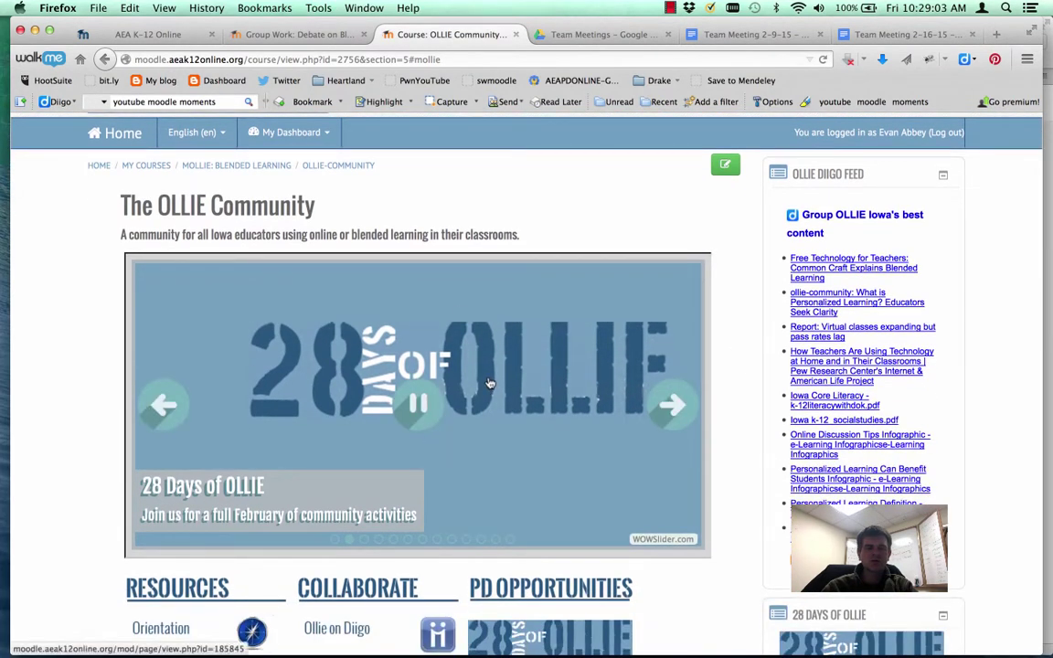
click(428, 403)
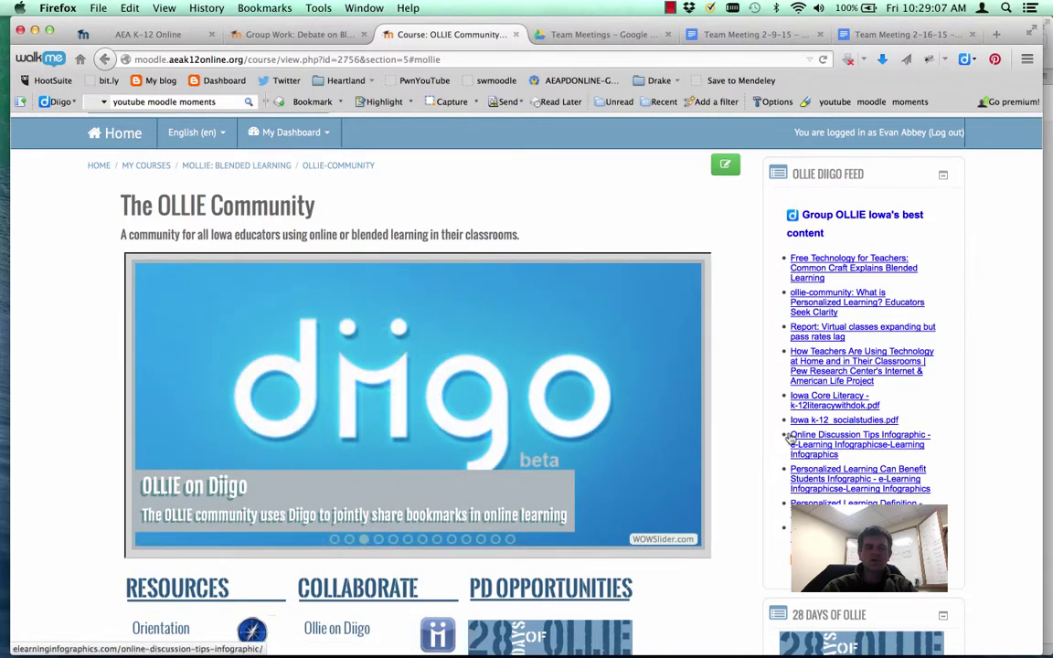
scroll(747, 446, down, 2)
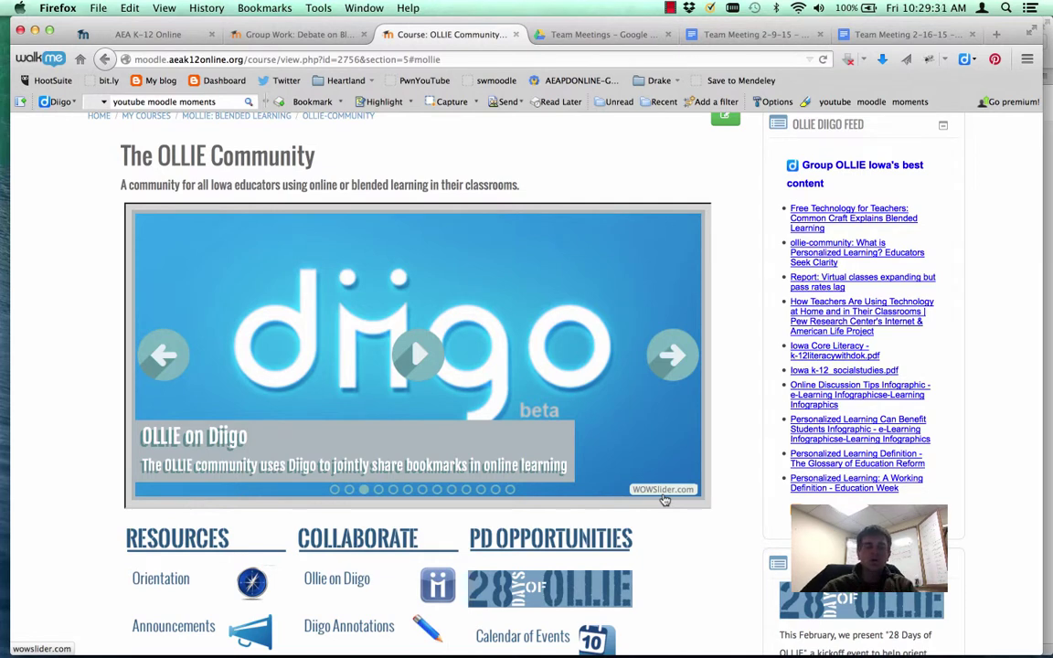
click(548, 366)
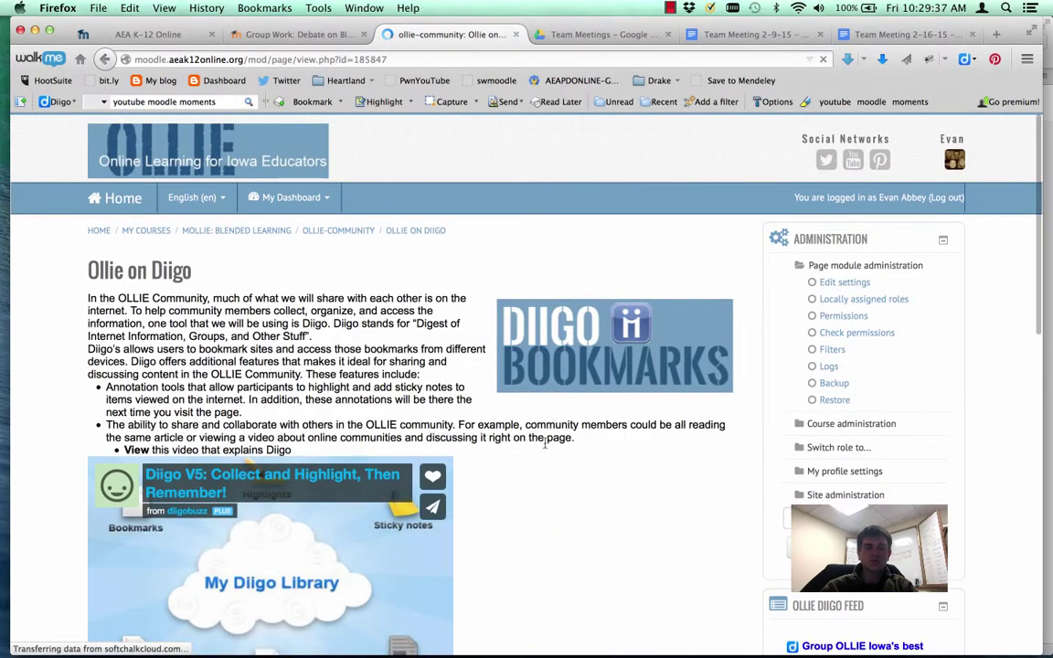
Highlight the web address of the Ollie on Diigo page and return to the OLLIE Community course page.
drag(135, 58, 193, 59)
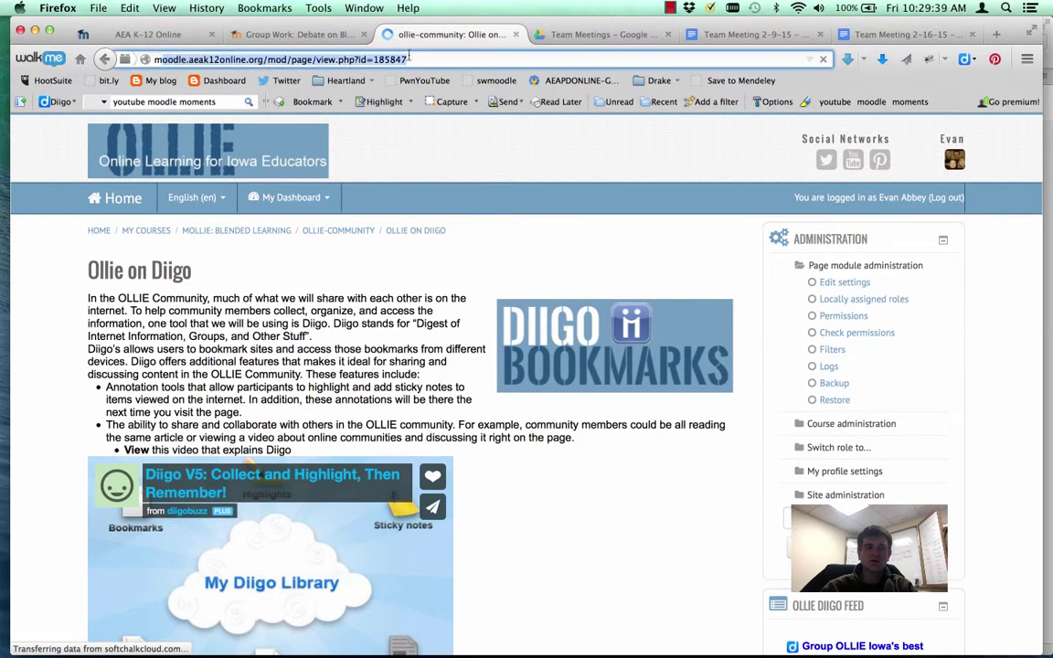
click(356, 340)
key(super+Left)
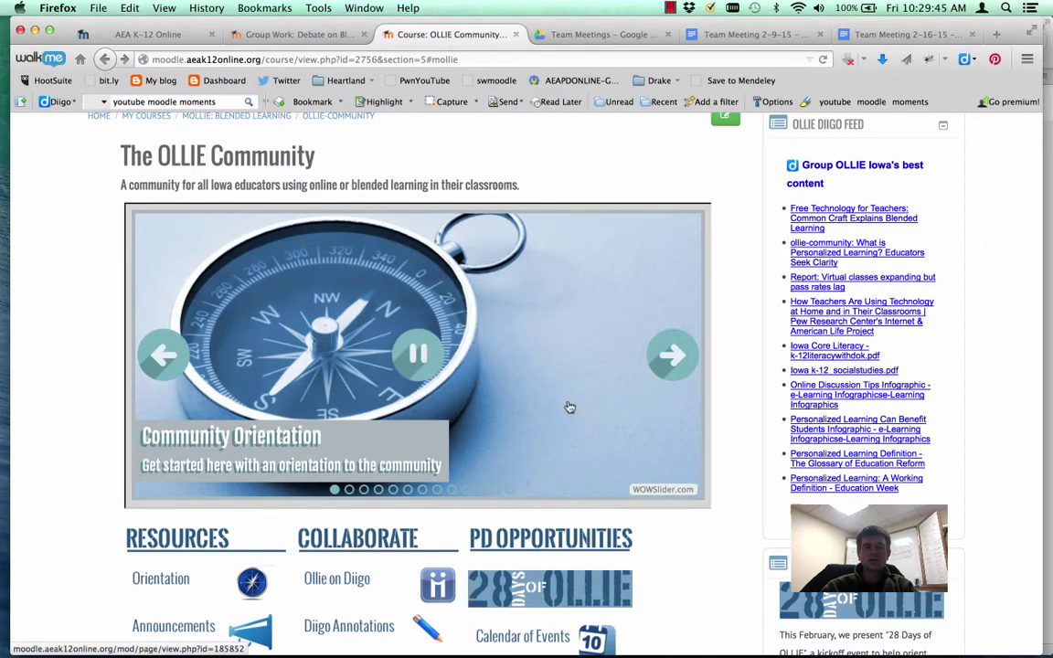
Pause the banner slideshow and examine the Resources, Collaborate and PD Opportunities link columns below it.
click(423, 356)
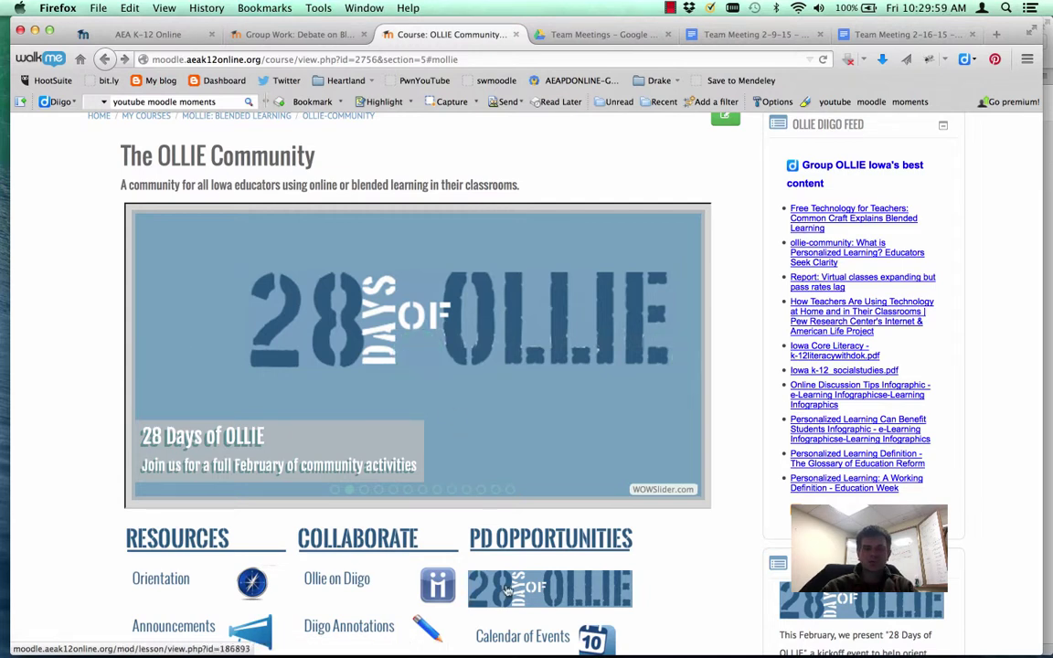
scroll(693, 594, down, 5)
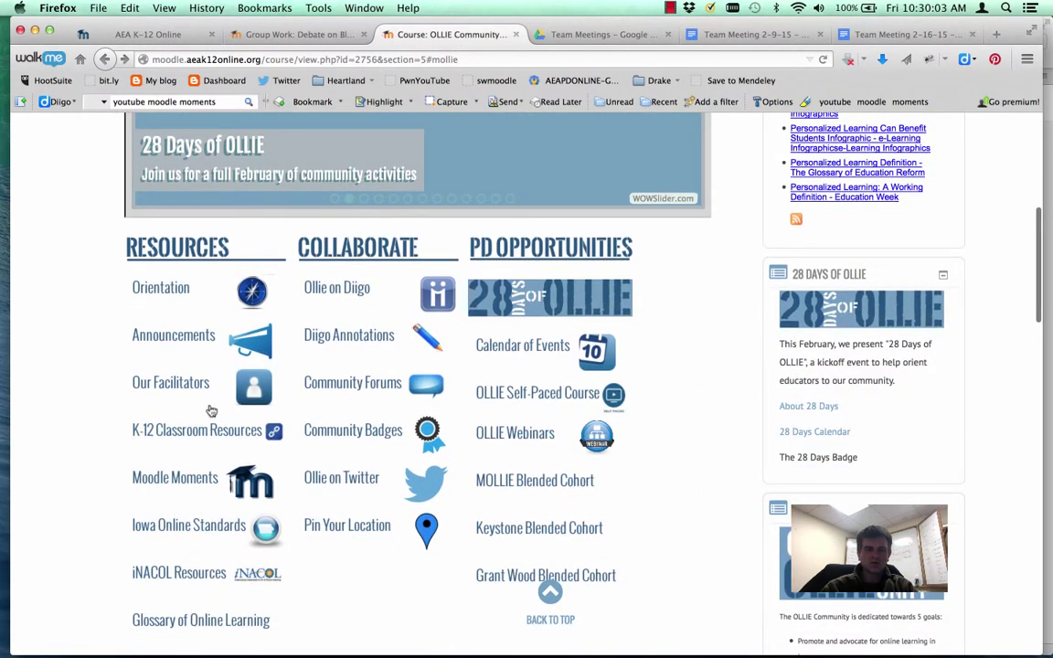
scroll(94, 489, down, 3)
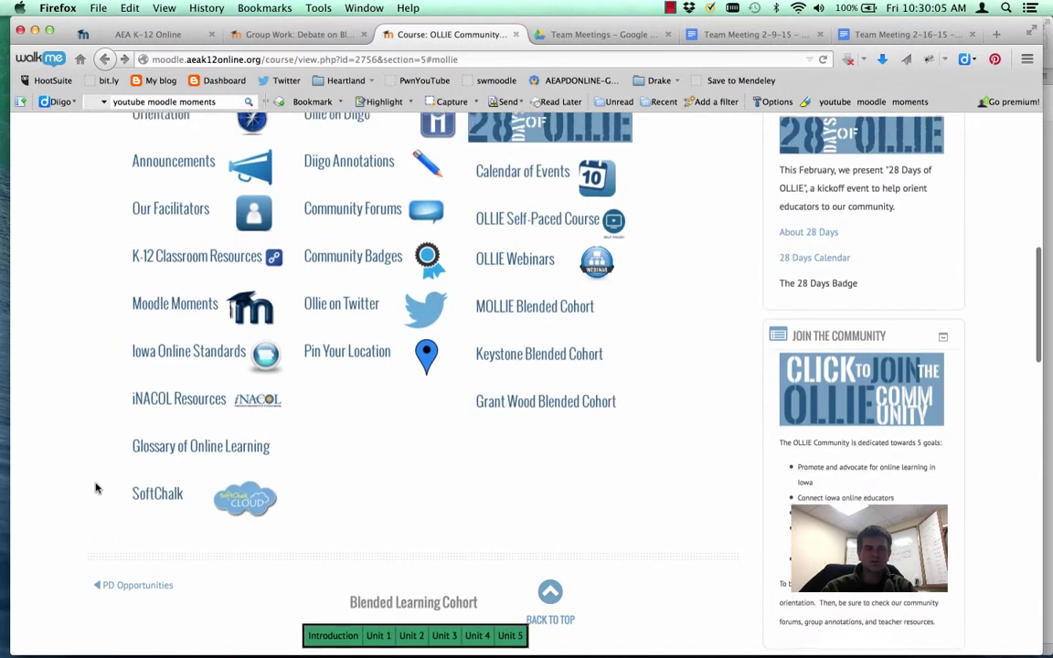
scroll(95, 489, up, 2)
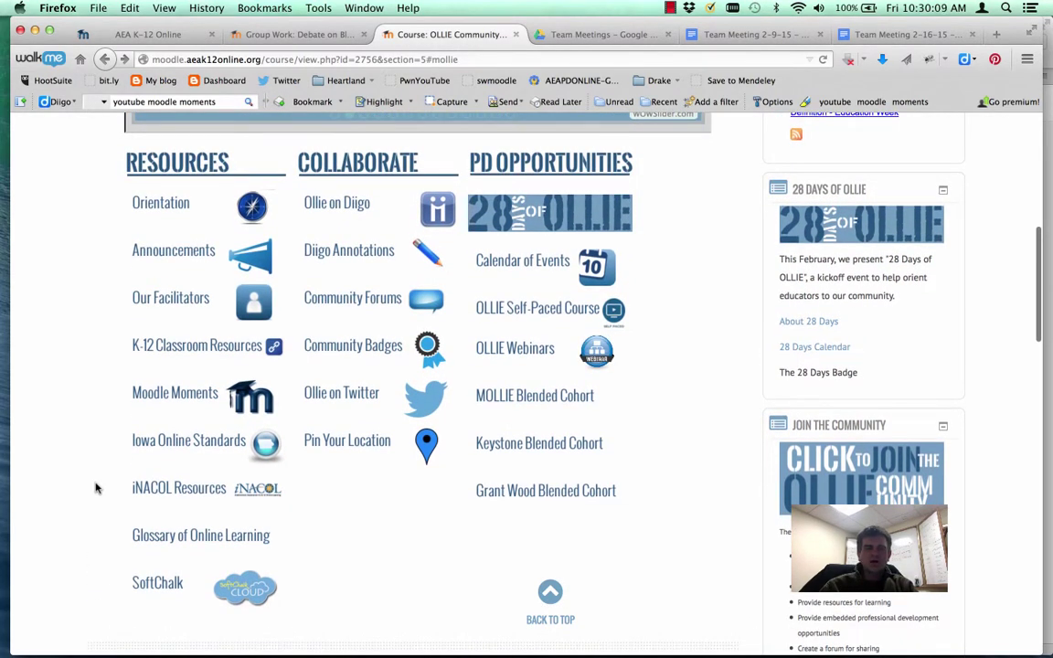
Reload the main page of the OLLIE Community course and turn on editing.
scroll(95, 488, up, 8)
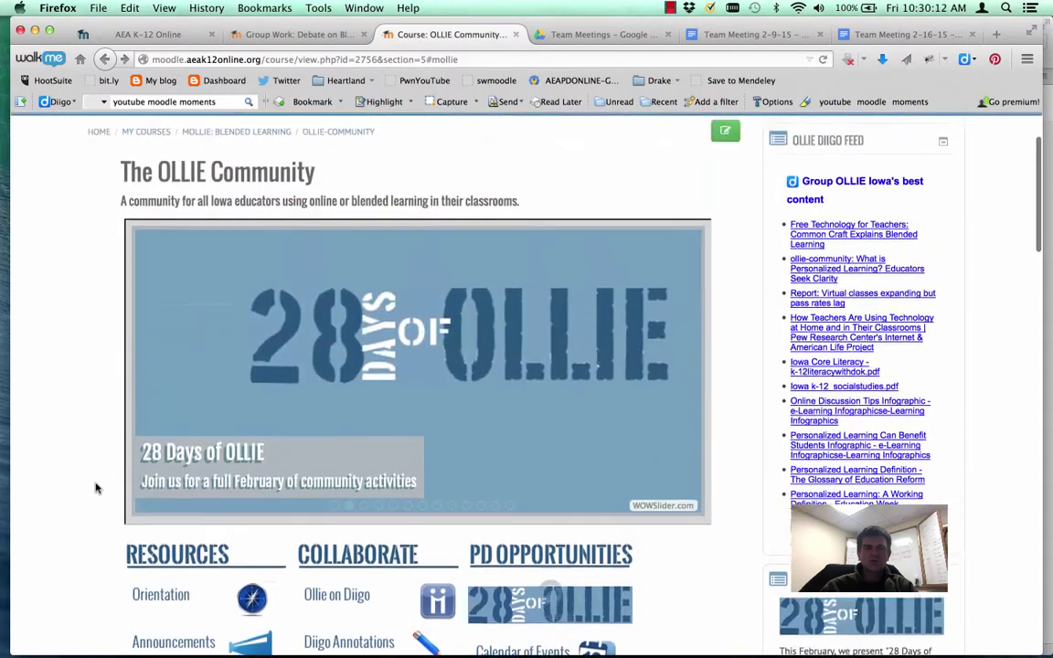
scroll(95, 489, up, 2)
click(352, 233)
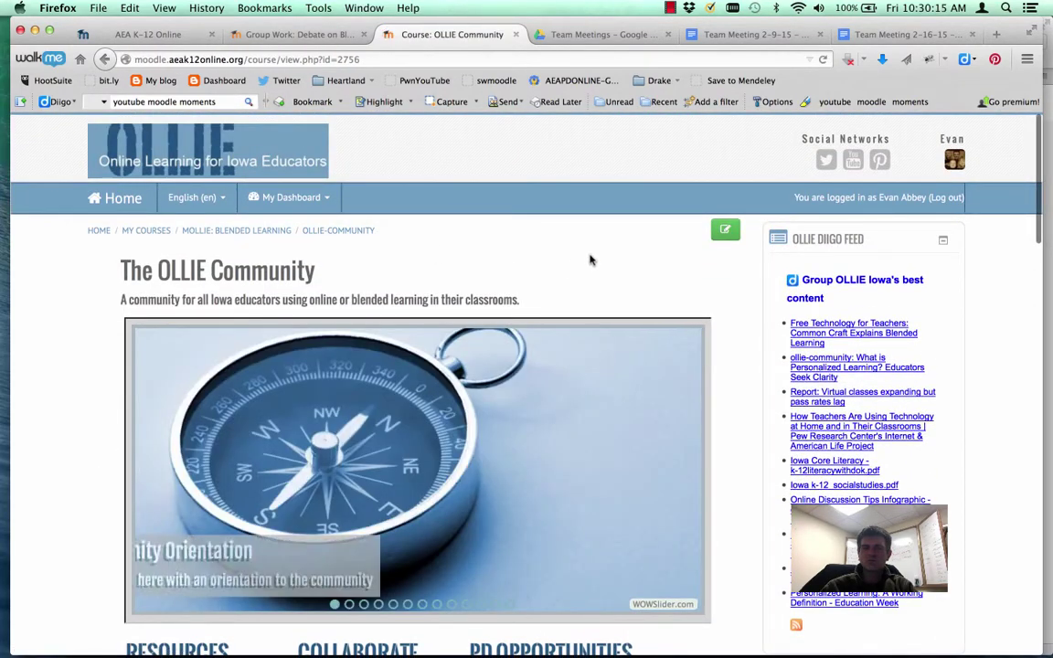
click(727, 232)
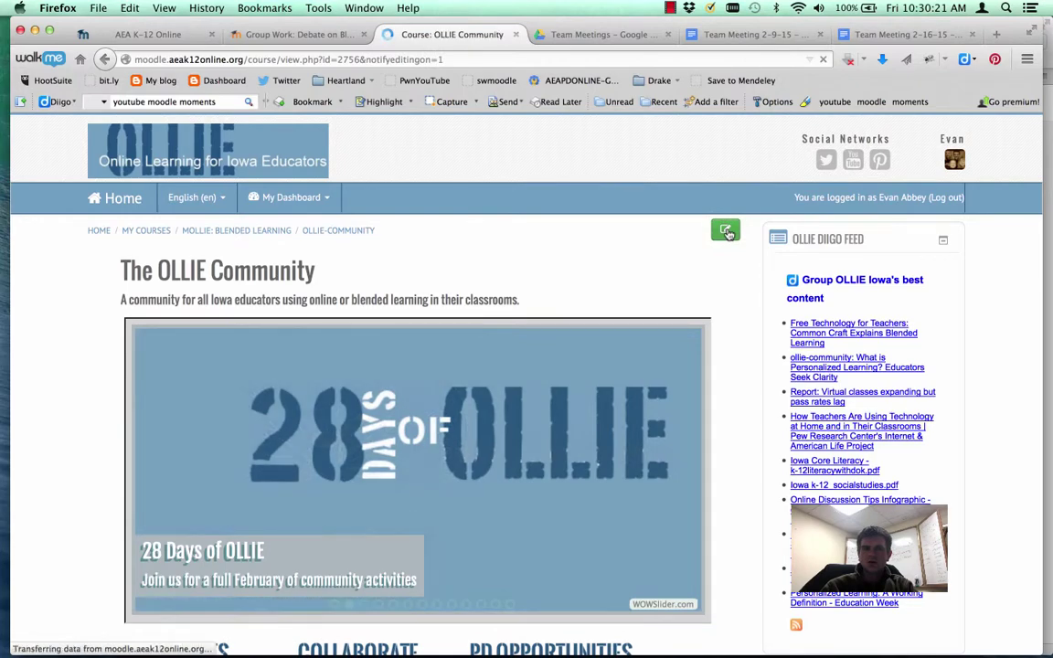
Examine the orphaned activity sections below the course's link columns and compare them with the links above.
scroll(603, 521, down, 20)
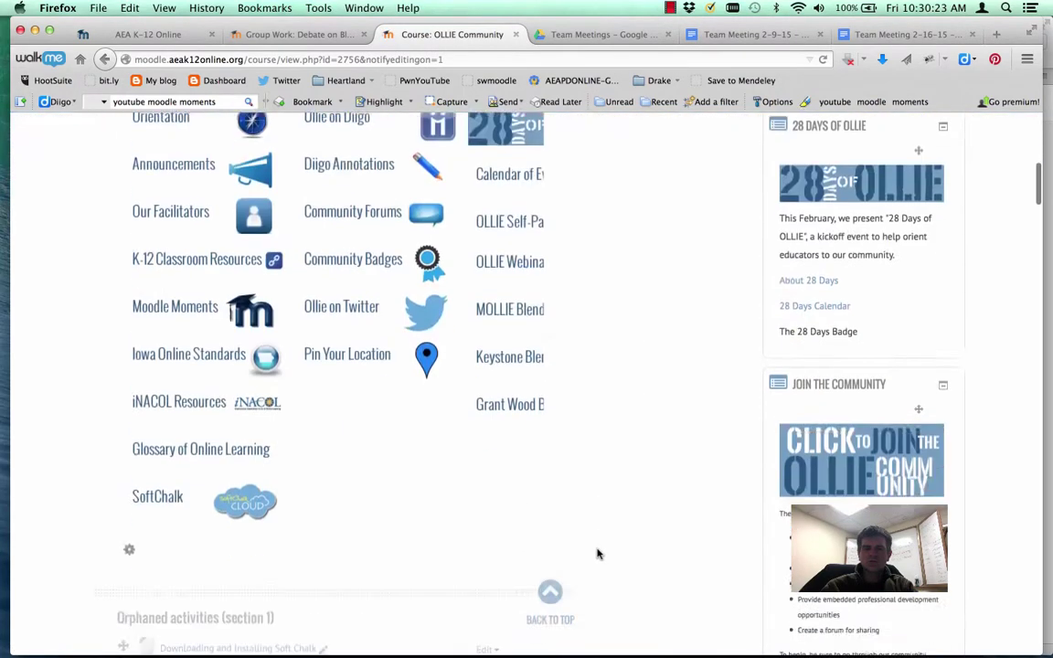
scroll(338, 446, up, 1)
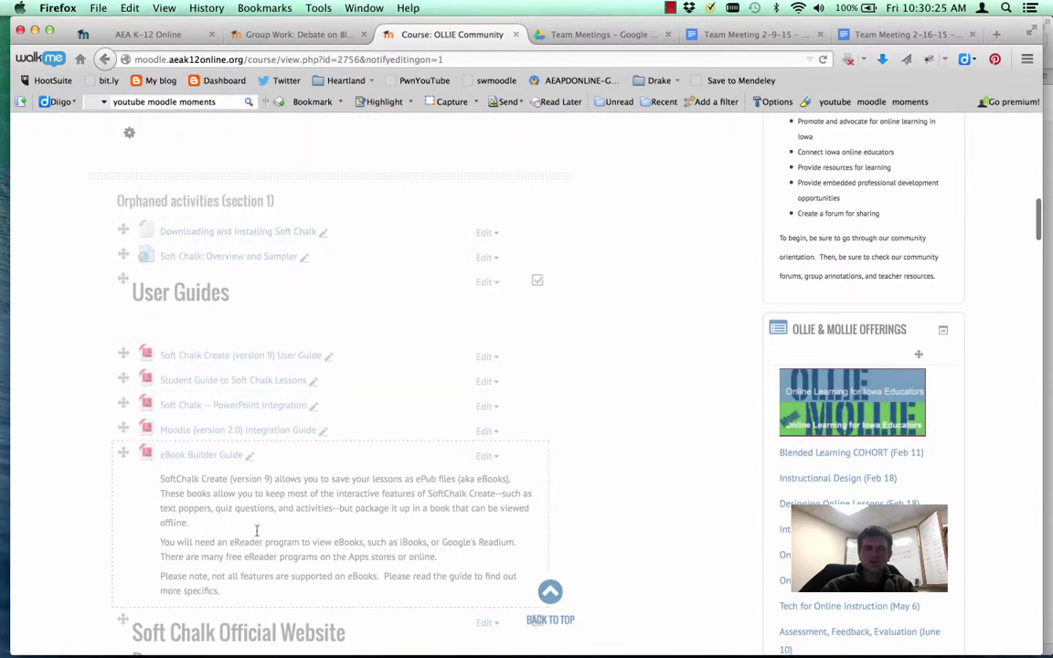
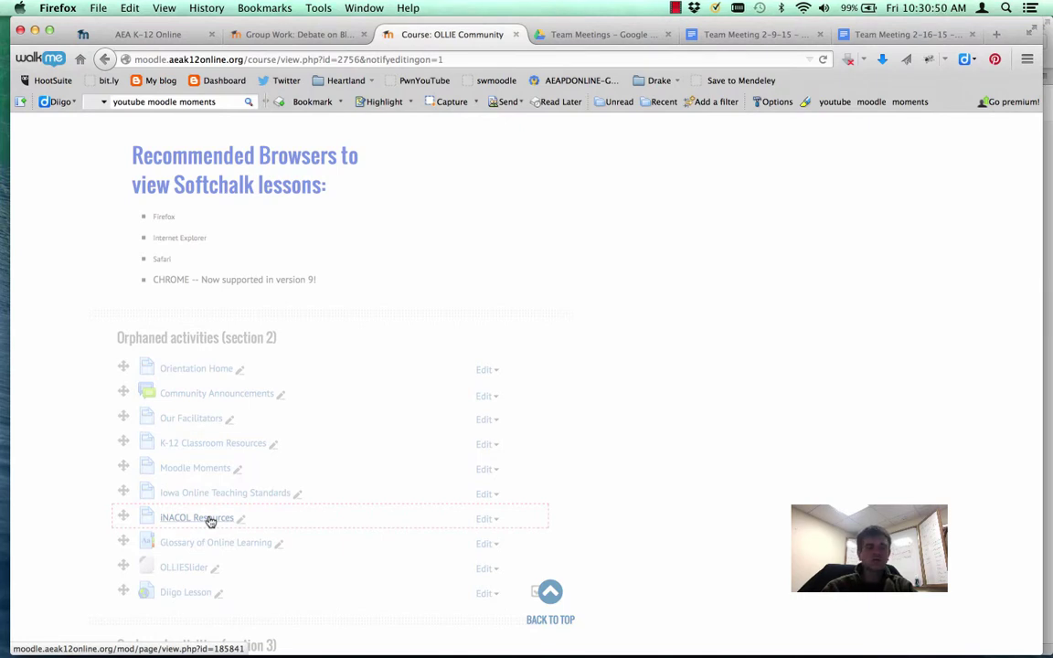
drag(211, 521, 240, 440)
scroll(240, 436, up, 15)
scroll(240, 439, up, 20)
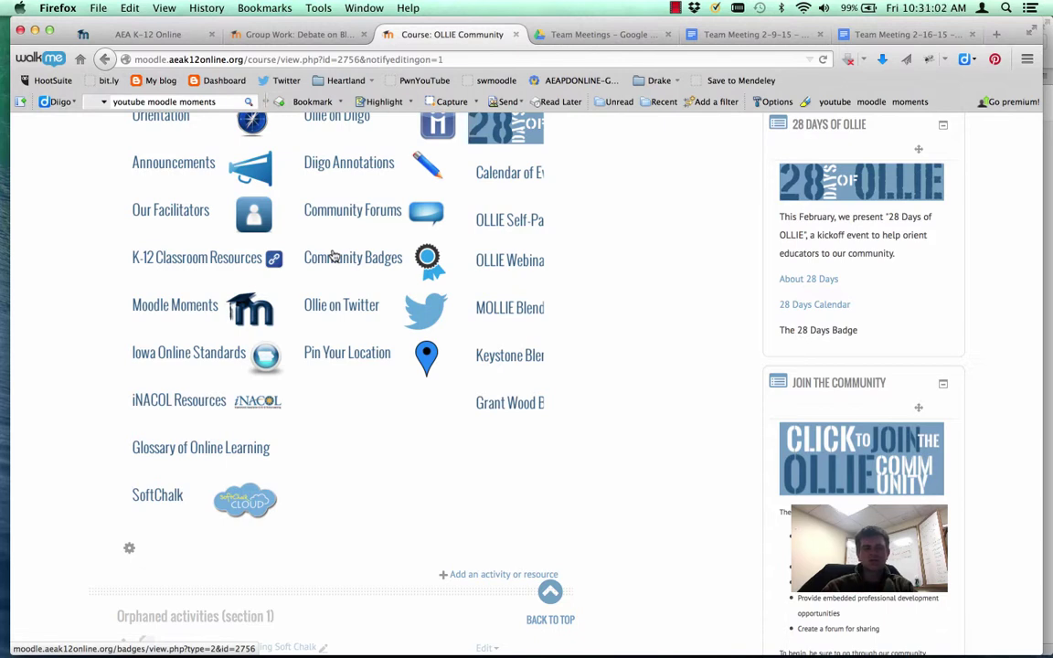
scroll(317, 606, down, 4)
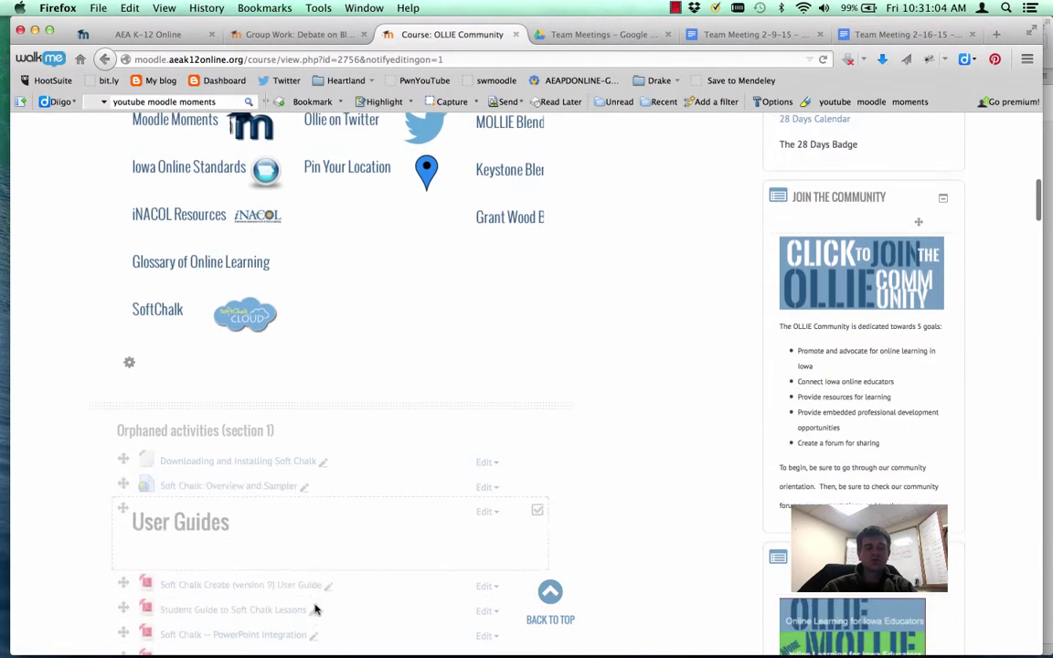
scroll(304, 609, down, 3)
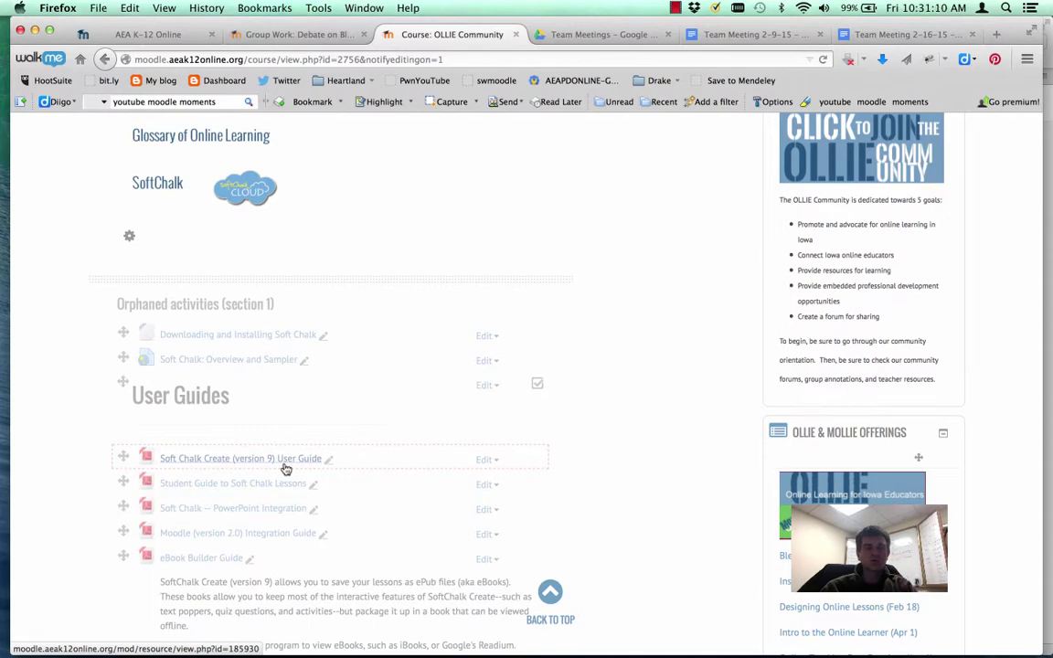
Open the course settings for editing from the administration links at the end of the course page.
scroll(463, 505, down, 15)
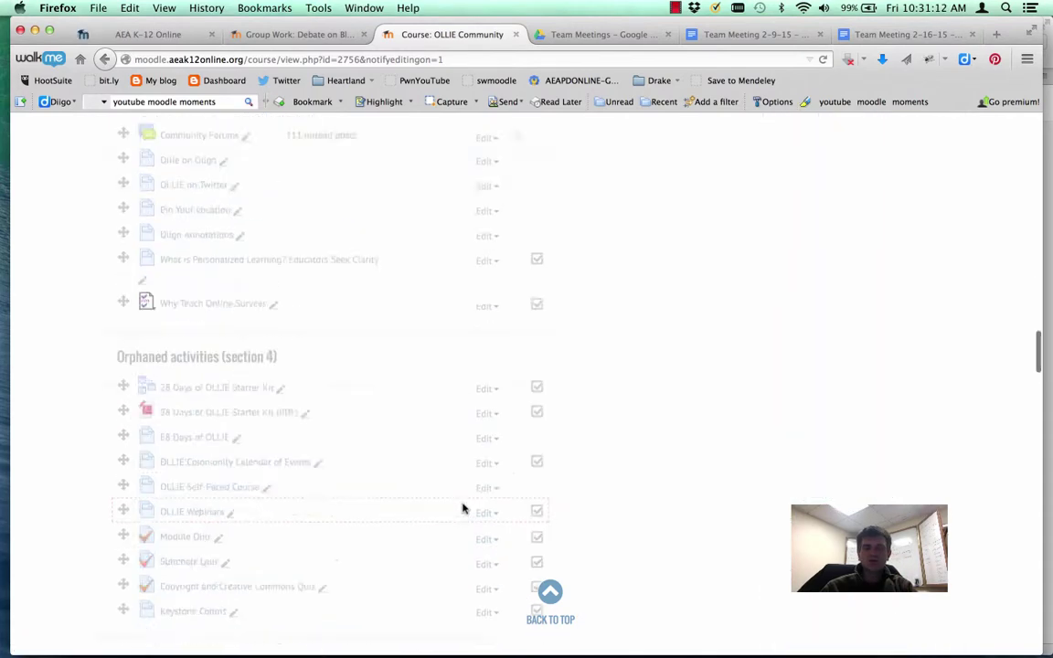
scroll(512, 238, up, 3)
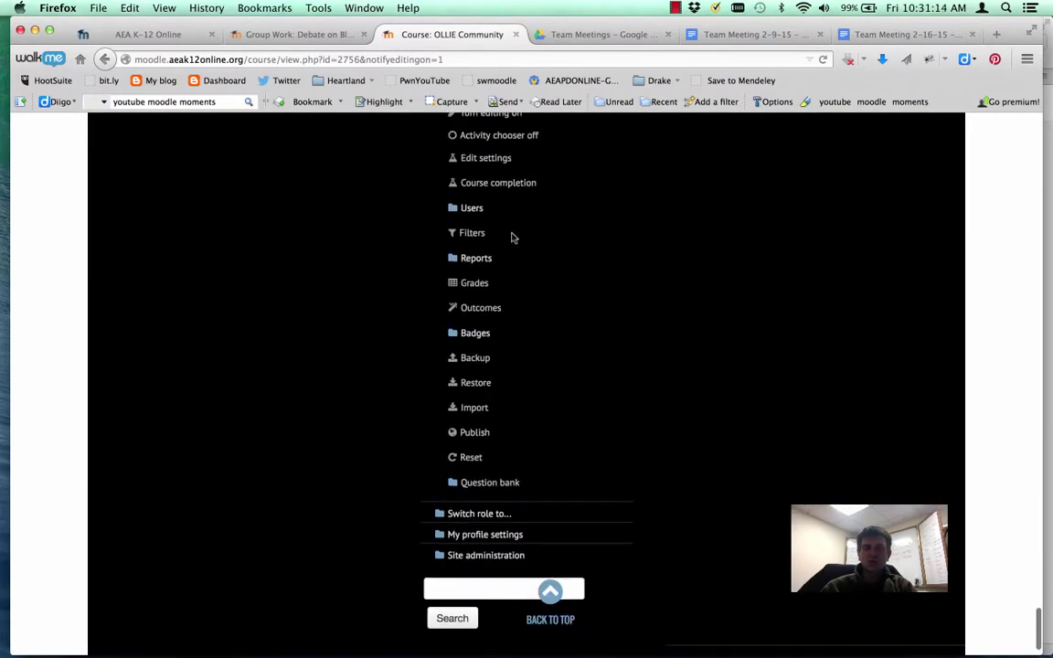
click(494, 161)
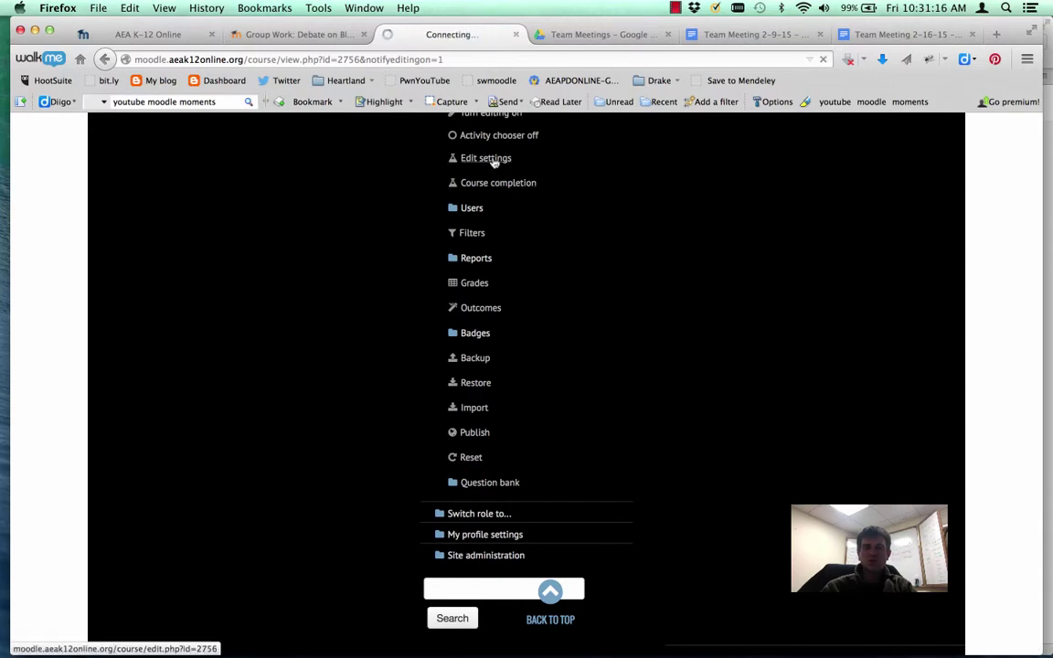
scroll(413, 407, down, 3)
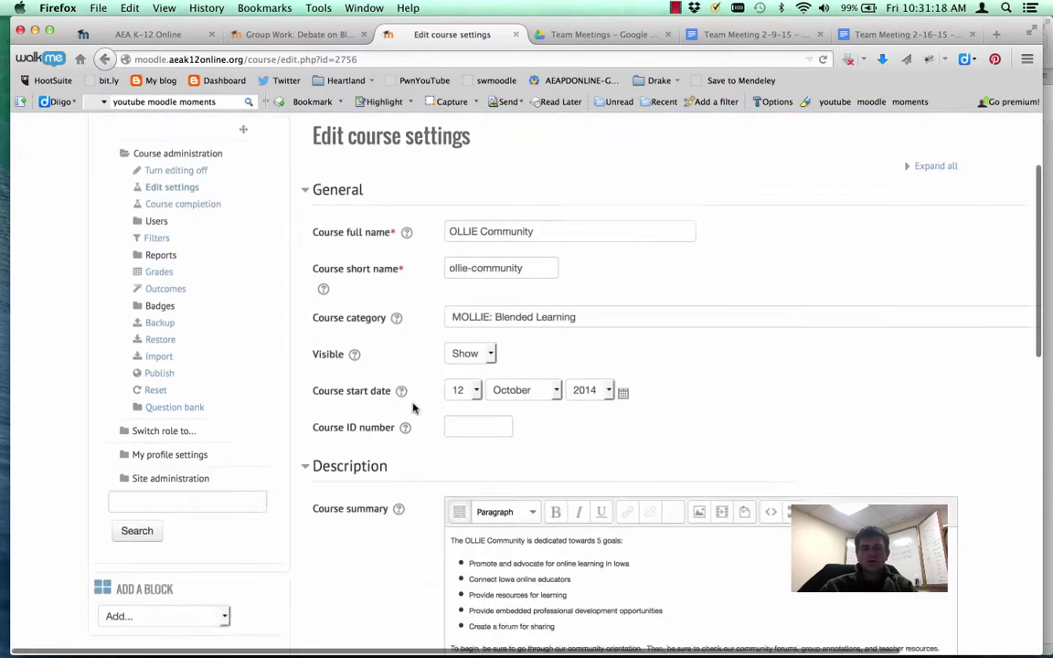
Show the Number of sections choices under Course format and return to the course's orphaned activities without saving.
scroll(413, 407, down, 6)
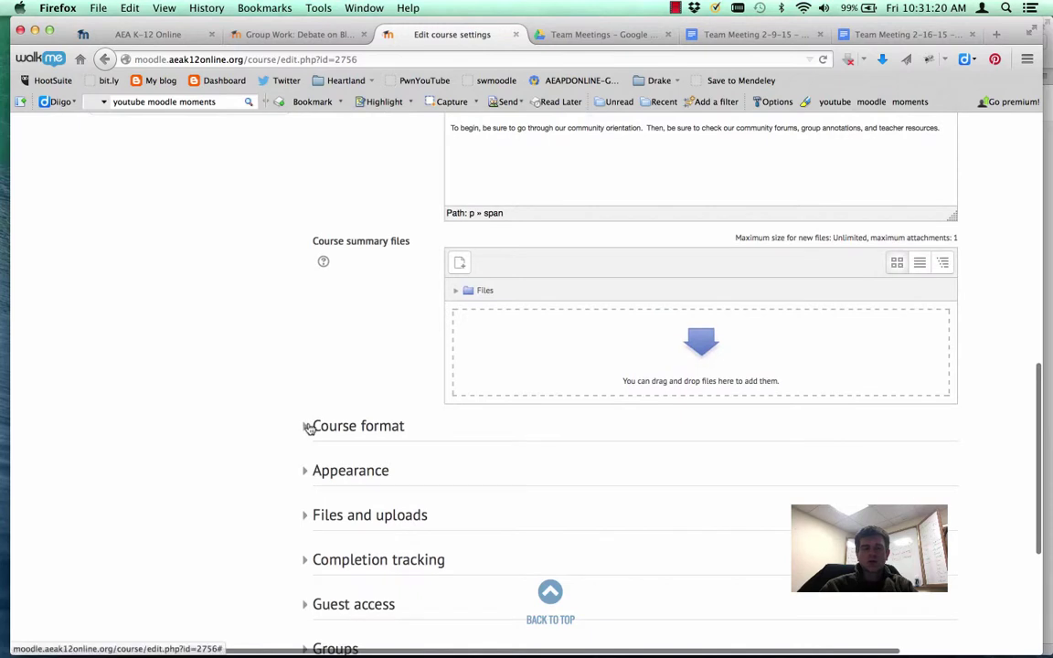
click(309, 428)
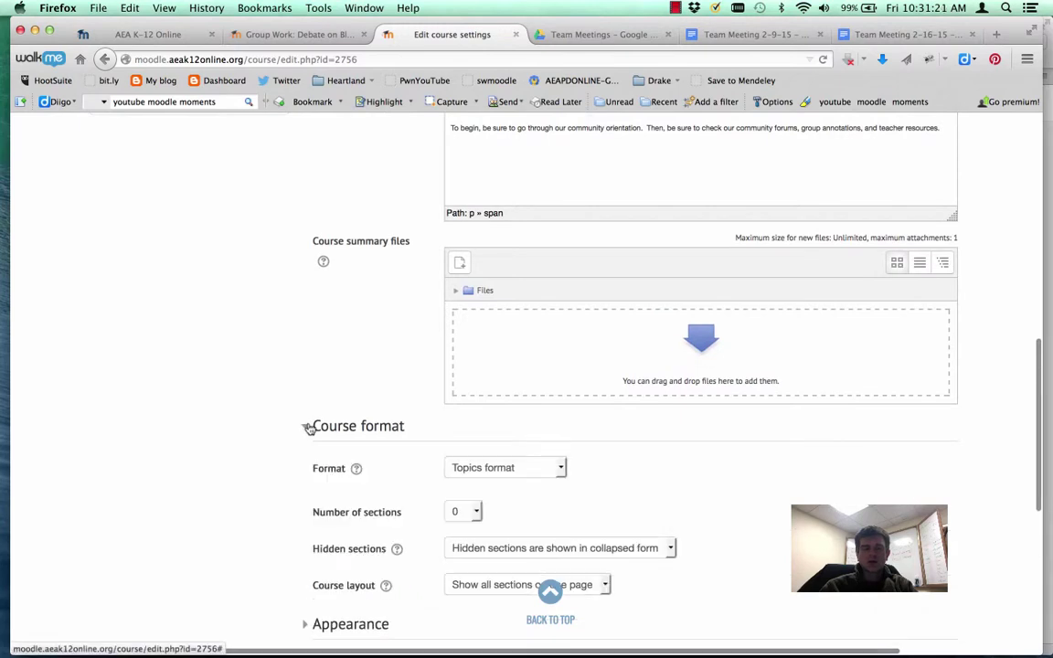
click(477, 515)
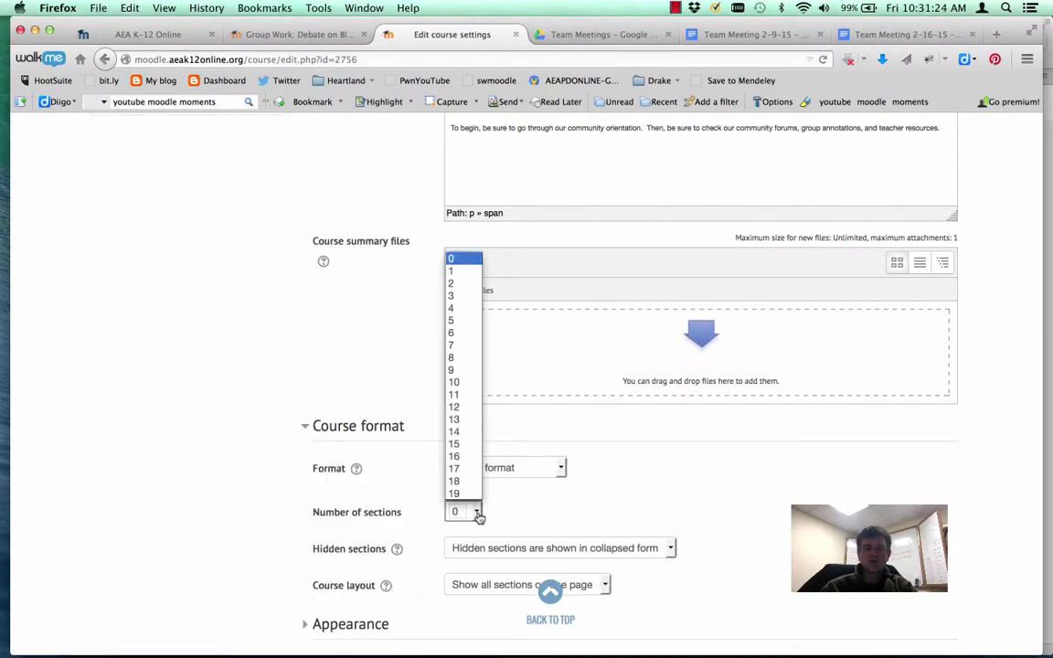
click(556, 503)
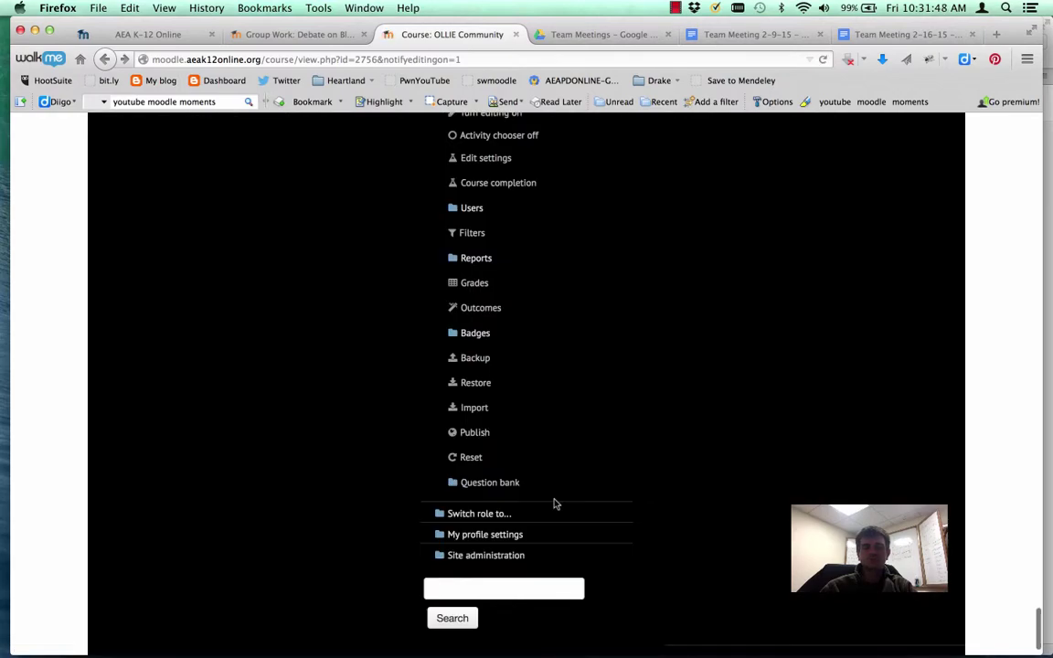
scroll(553, 504, up, 15)
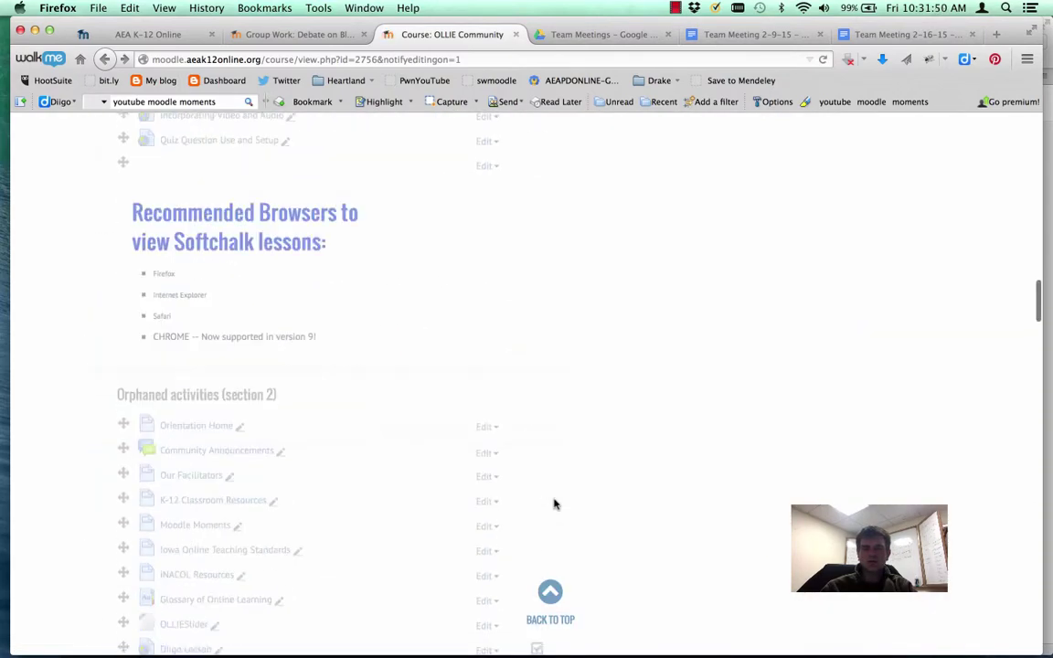
Examine the SoftChalk resources in the first orphaned activities section and the start of the second, then return to the link columns.
scroll(553, 503, up, 10)
scroll(553, 503, down, 15)
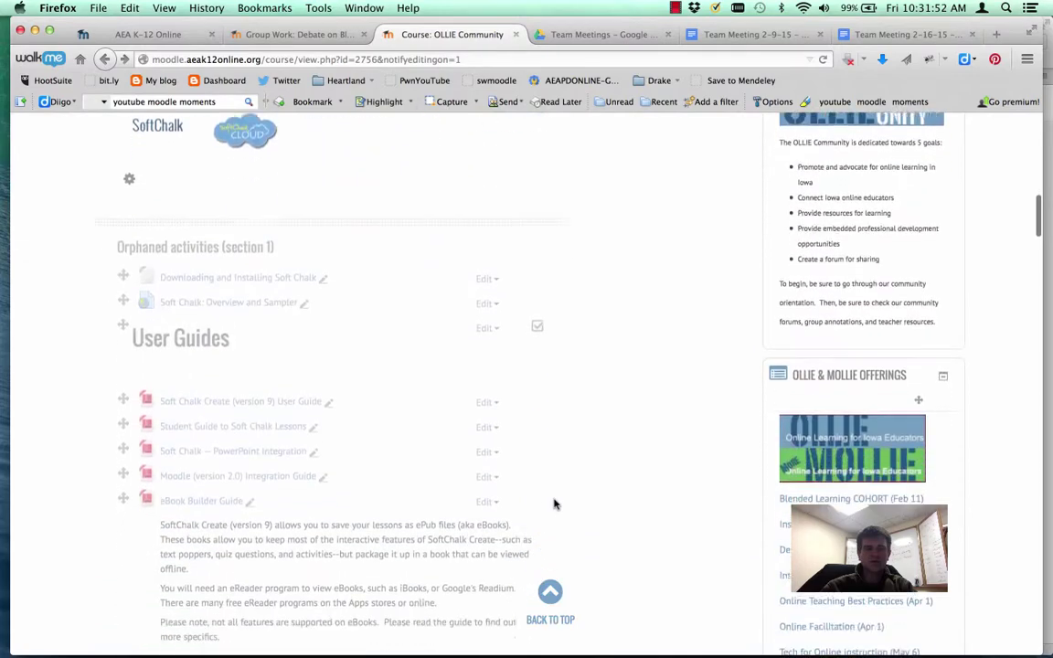
scroll(553, 504, down, 4)
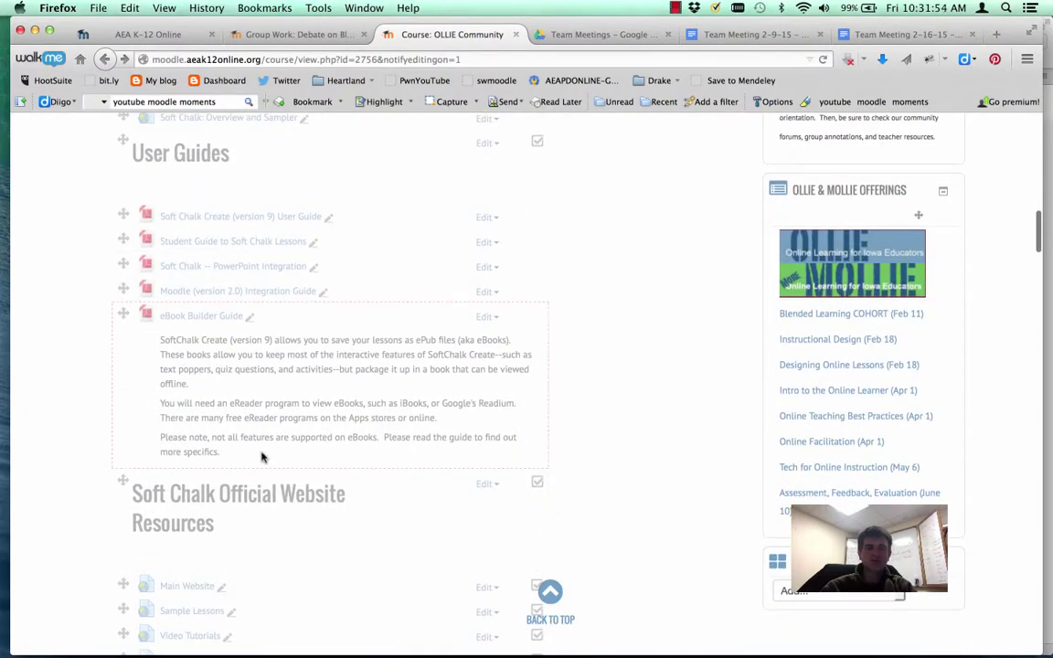
scroll(262, 457, down, 12)
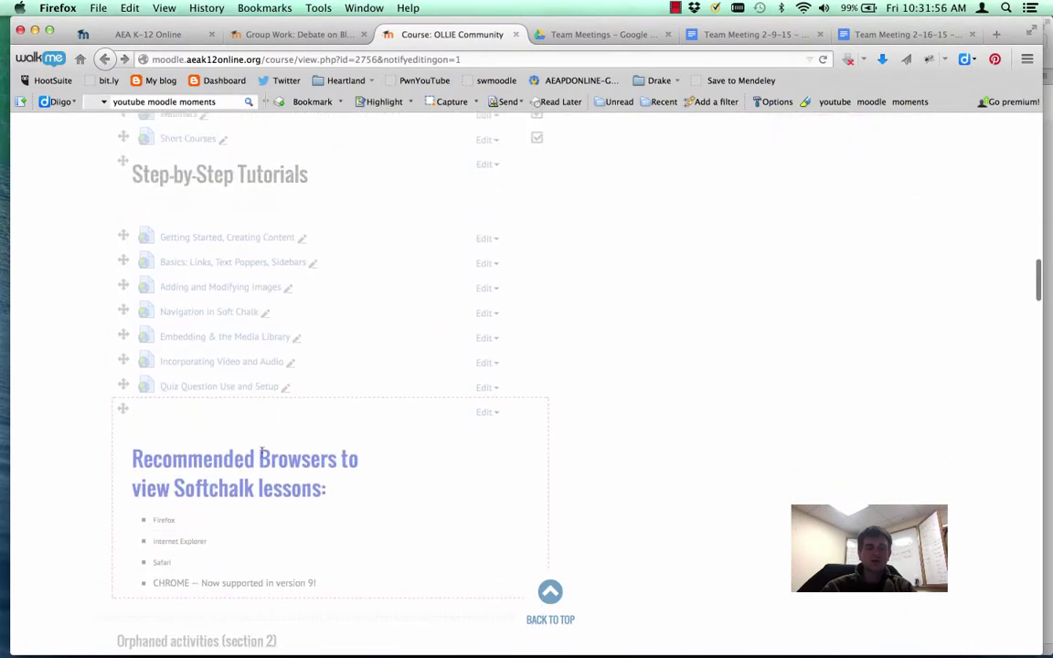
scroll(261, 454, down, 5)
scroll(261, 455, up, 18)
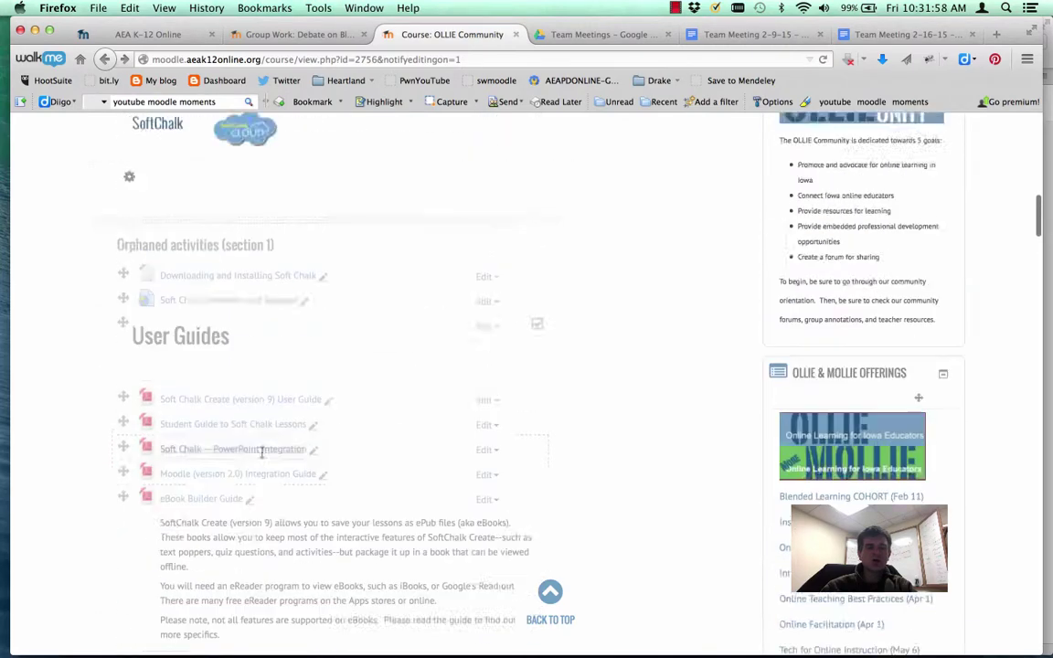
scroll(261, 452, up, 10)
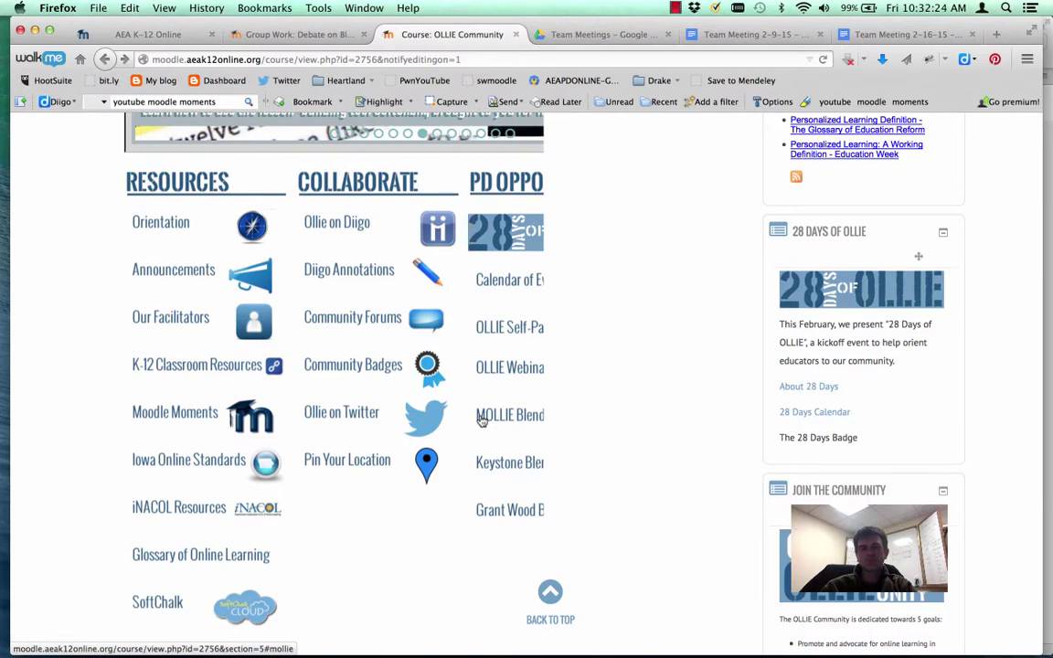
Open the General section's summary for editing in full-screen view and show the table of link columns below the slideshow.
scroll(344, 522, down, 4)
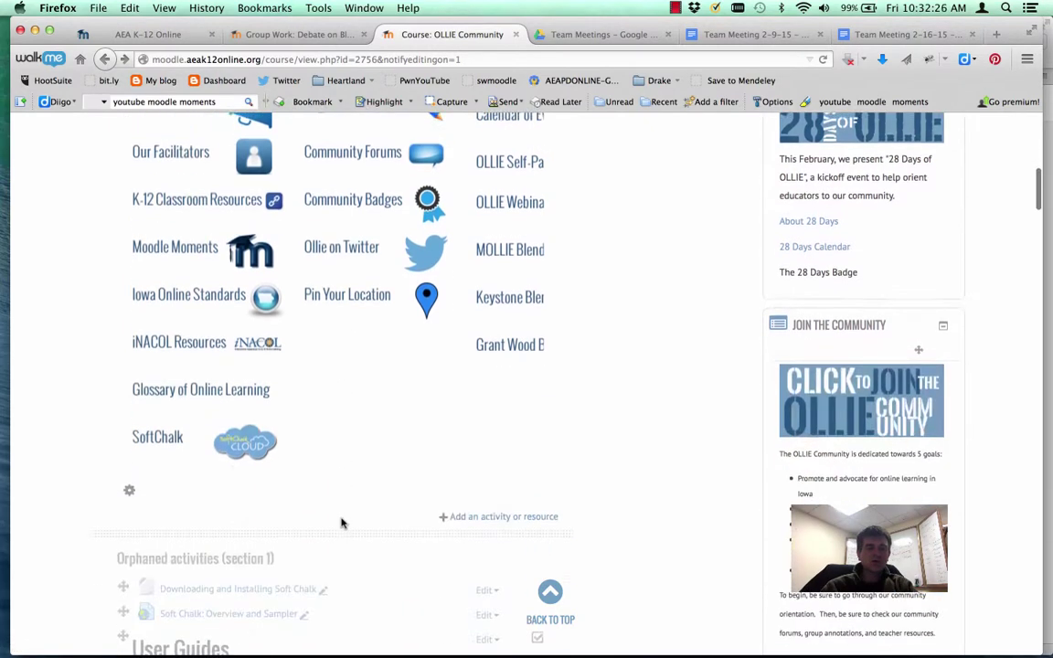
click(129, 492)
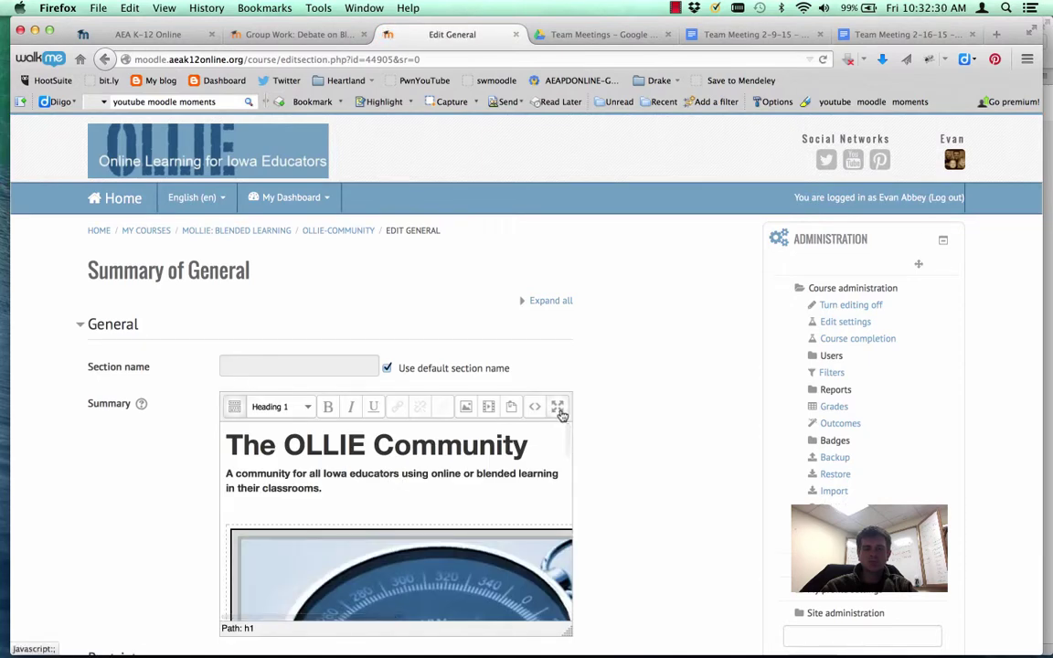
click(559, 410)
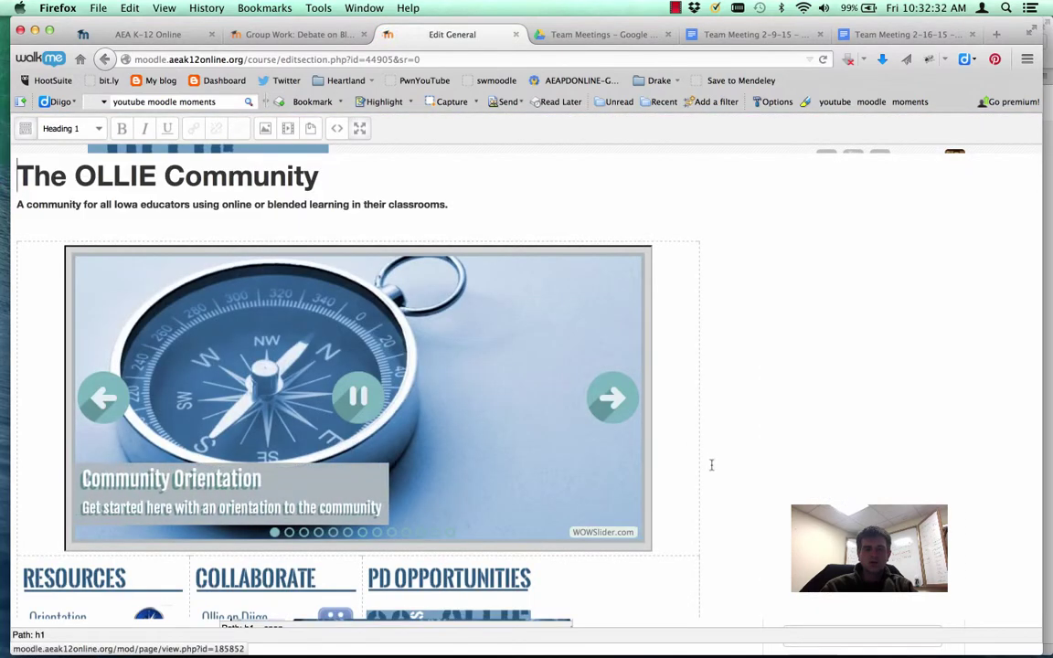
scroll(756, 510, down, 8)
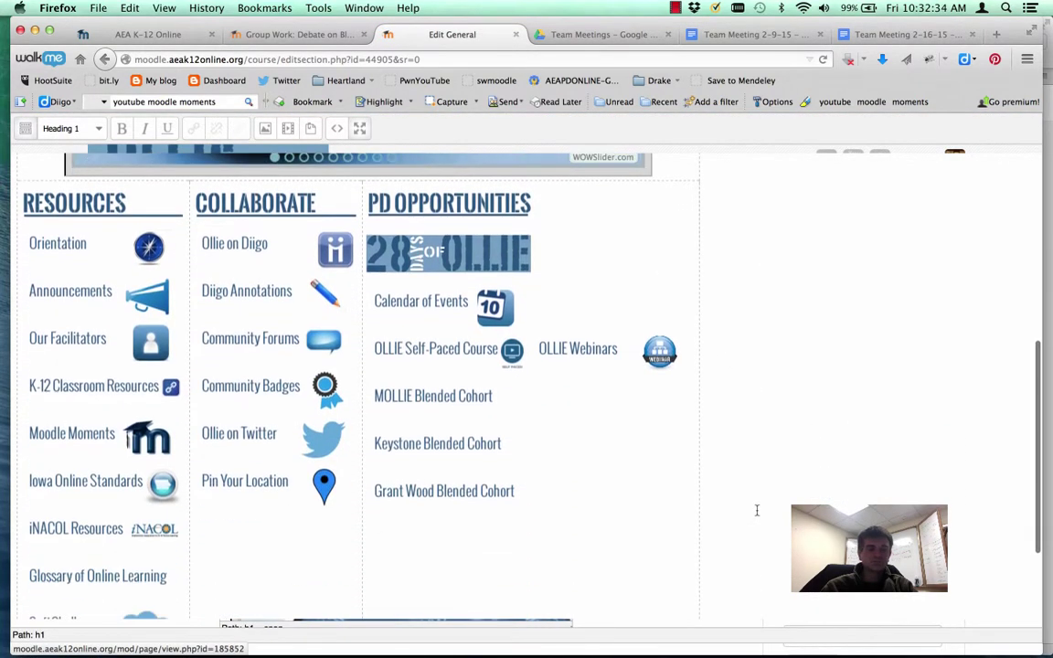
scroll(757, 510, down, 2)
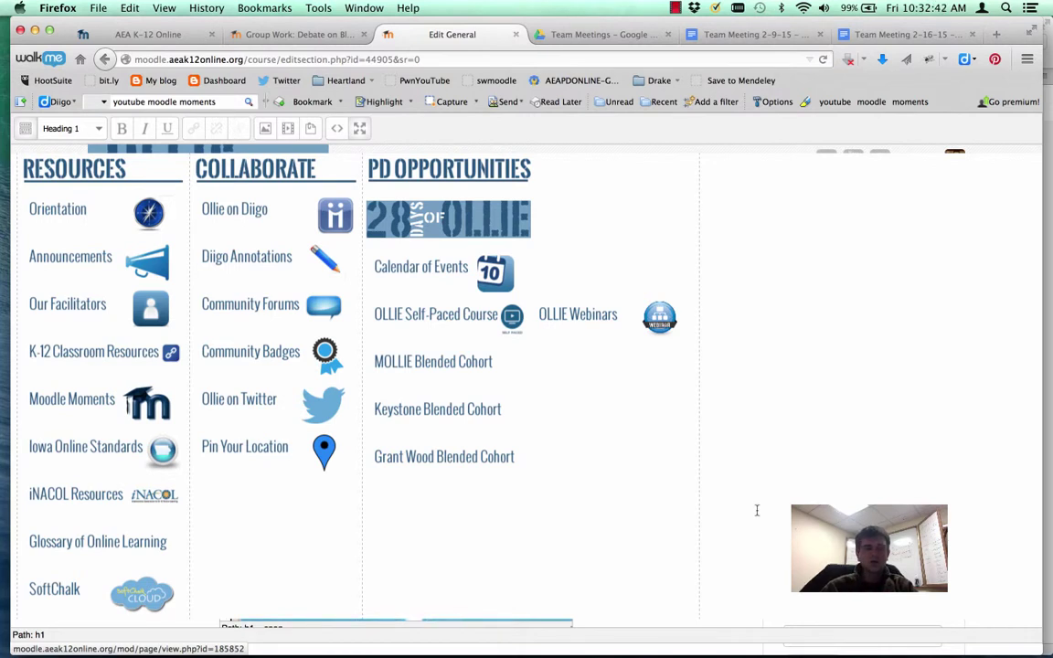
Inspect the link URL behind the Orientation image in the Resources column and close the link settings without changes.
click(79, 212)
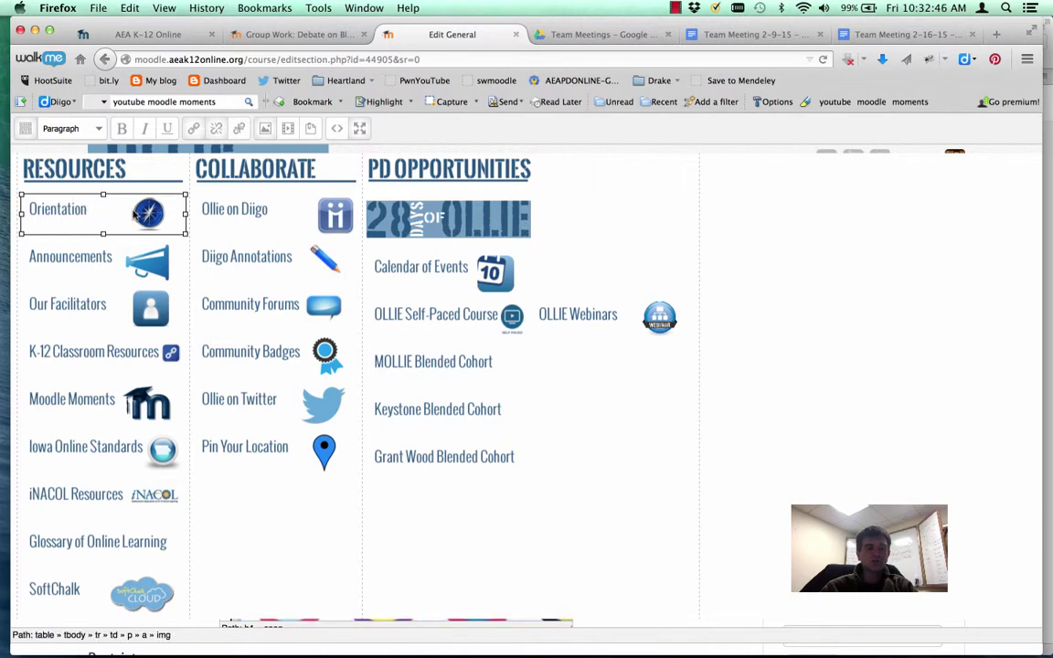
click(195, 130)
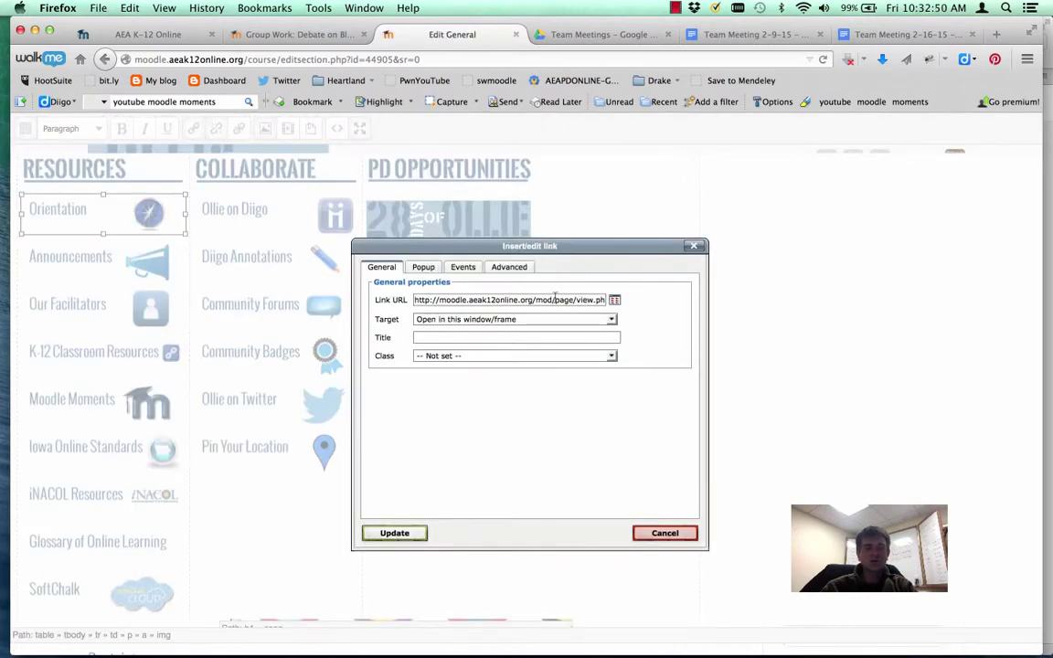
click(666, 531)
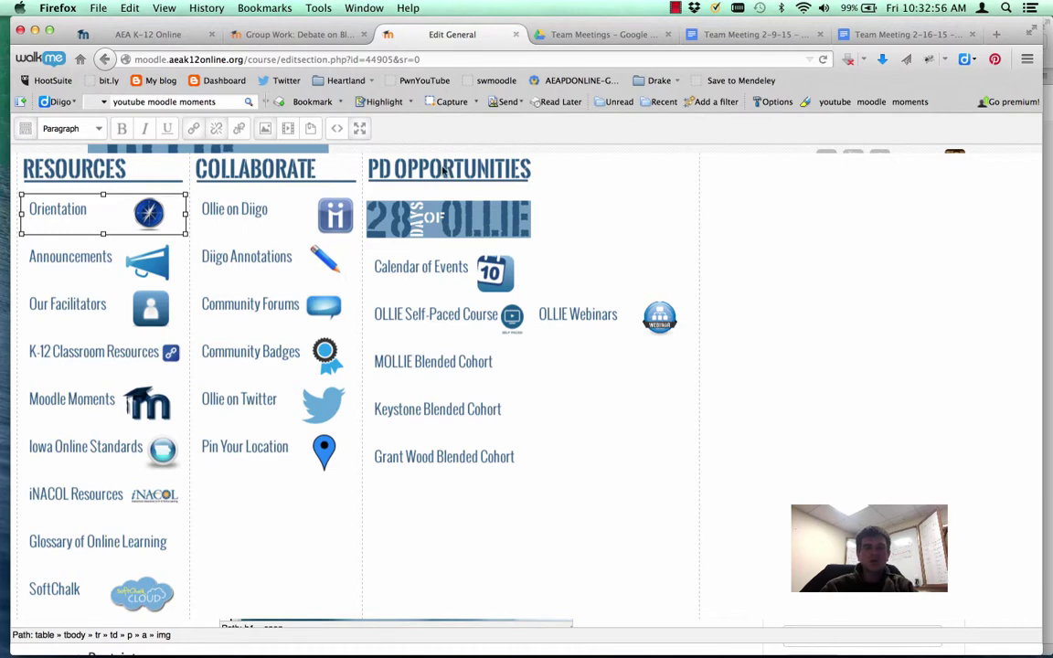
Leave the summary editor without saving, return to the OLLIE-Community course page and turn editing off.
click(358, 128)
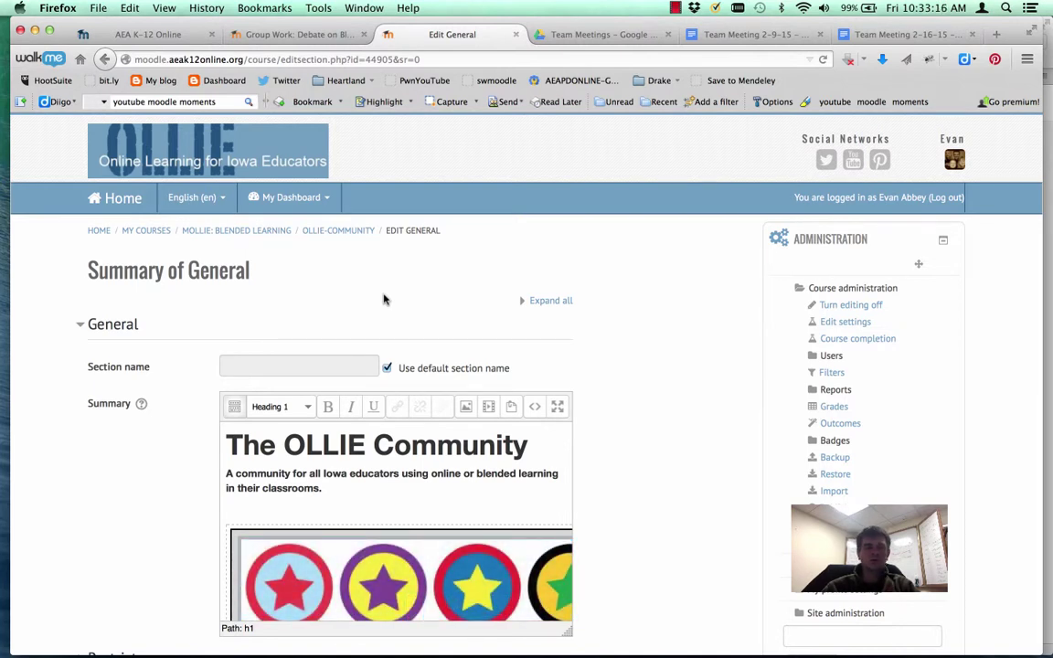
click(350, 233)
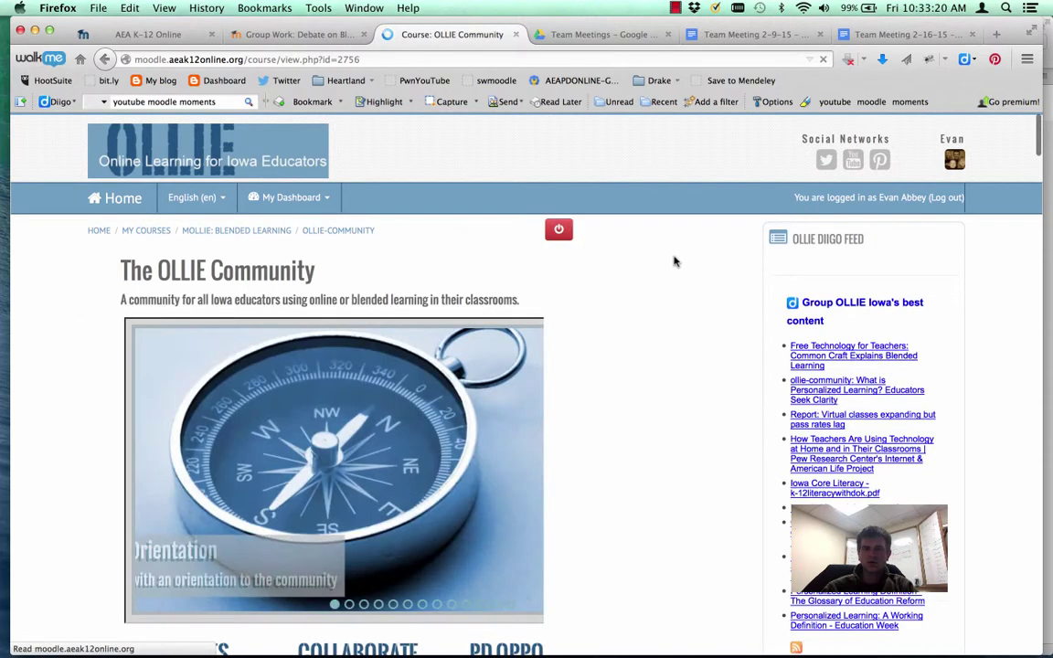
click(564, 242)
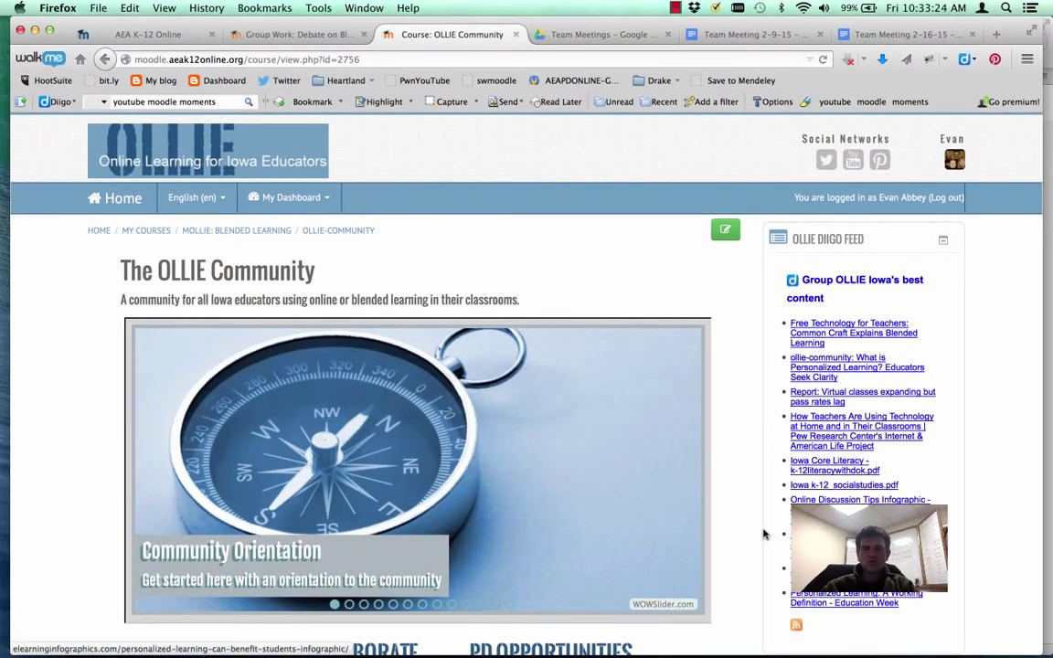
Review the OLLIE Diigo Feed and 28 Days of OLLIE blocks beside the course's main content.
scroll(736, 571, down, 5)
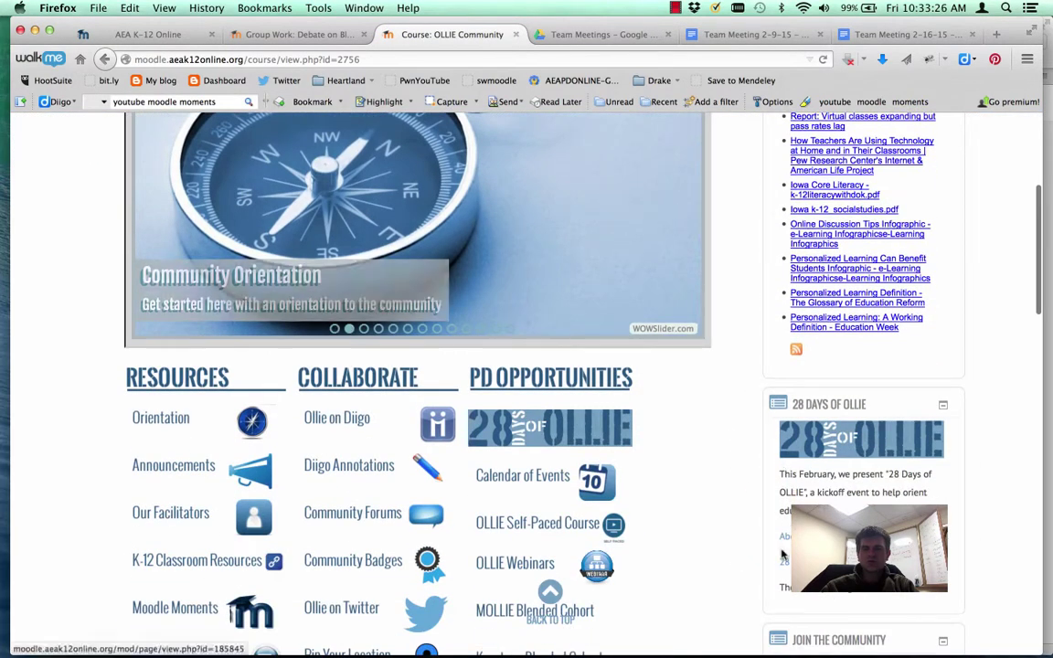
scroll(752, 564, down, 2)
scroll(752, 564, down, 2)
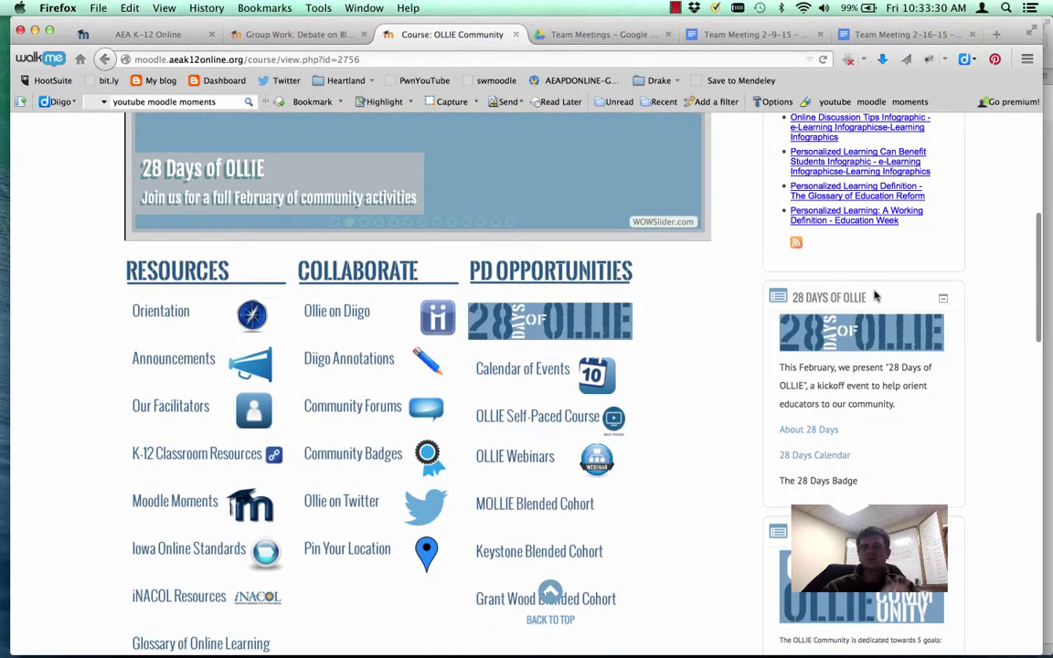
scroll(710, 512, up, 3)
scroll(709, 514, up, 5)
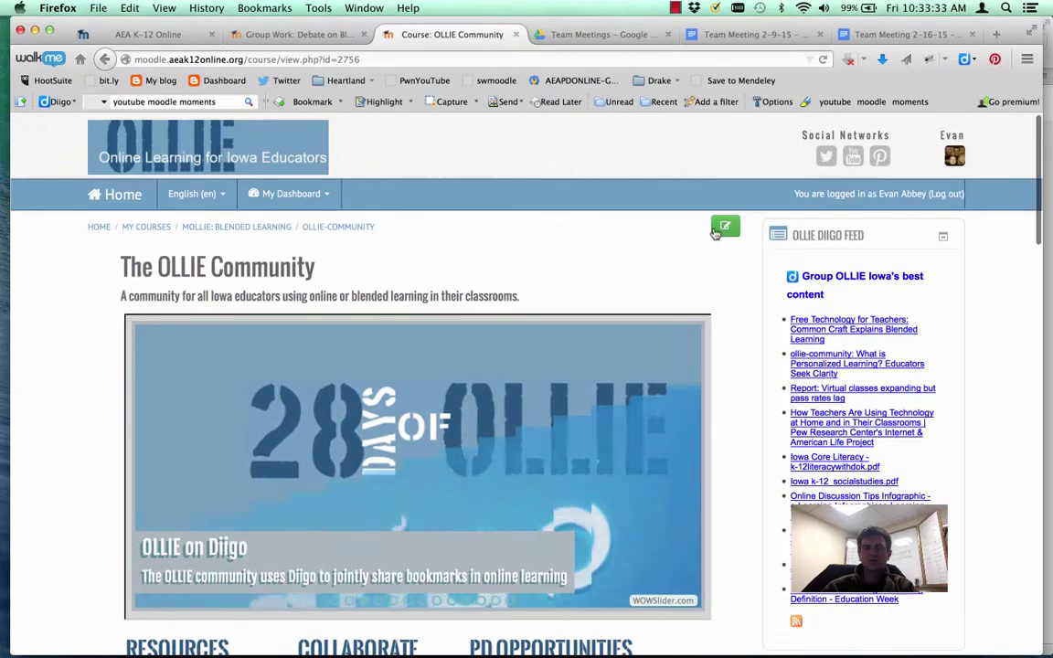
Turn editing on and add an HTML block to the course page.
click(719, 230)
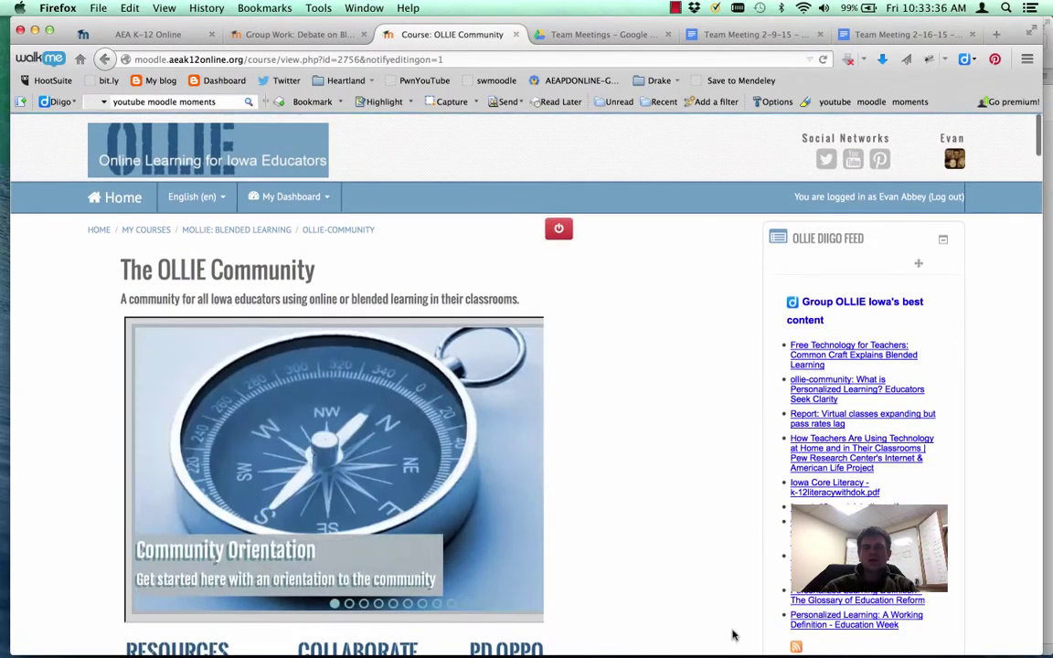
scroll(732, 635, down, 15)
scroll(732, 635, down, 8)
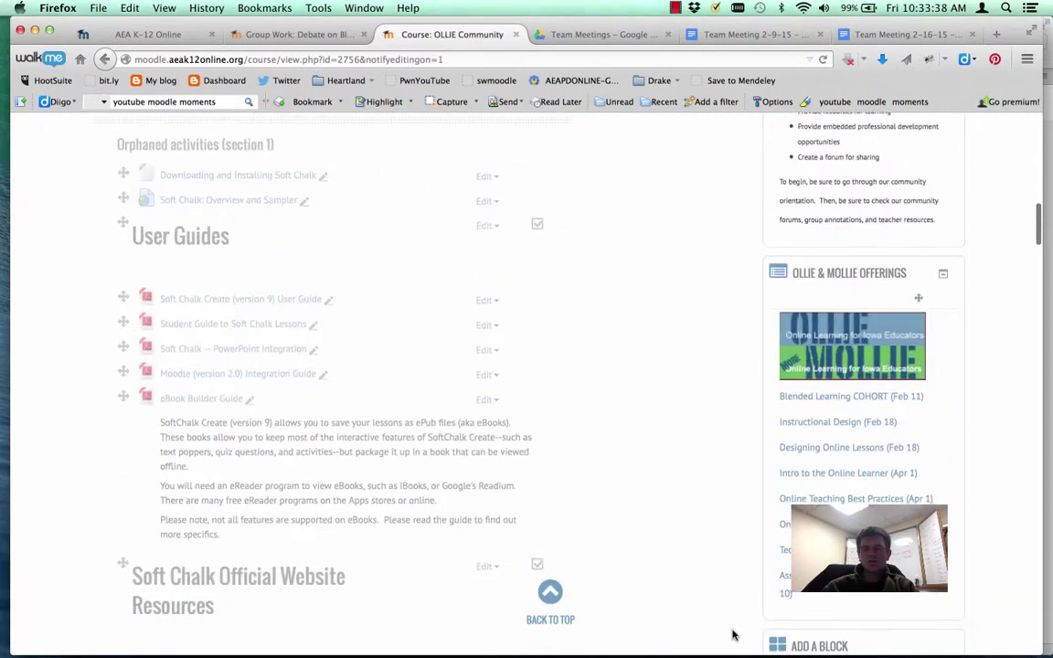
click(797, 466)
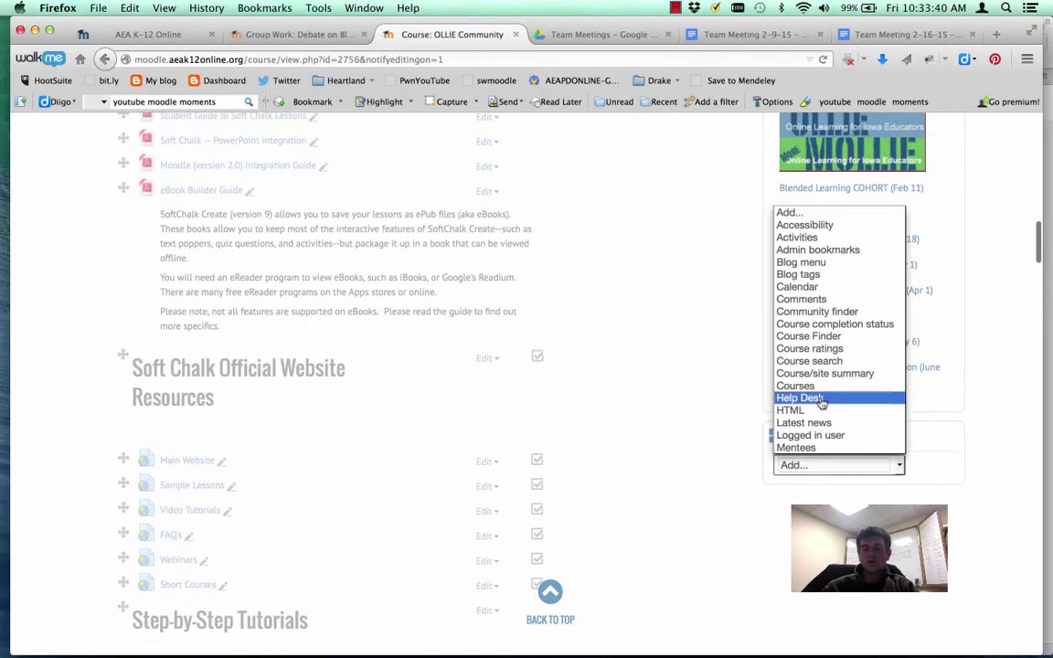
scroll(820, 400, down, 4)
scroll(820, 402, up, 2)
scroll(820, 402, down, 2)
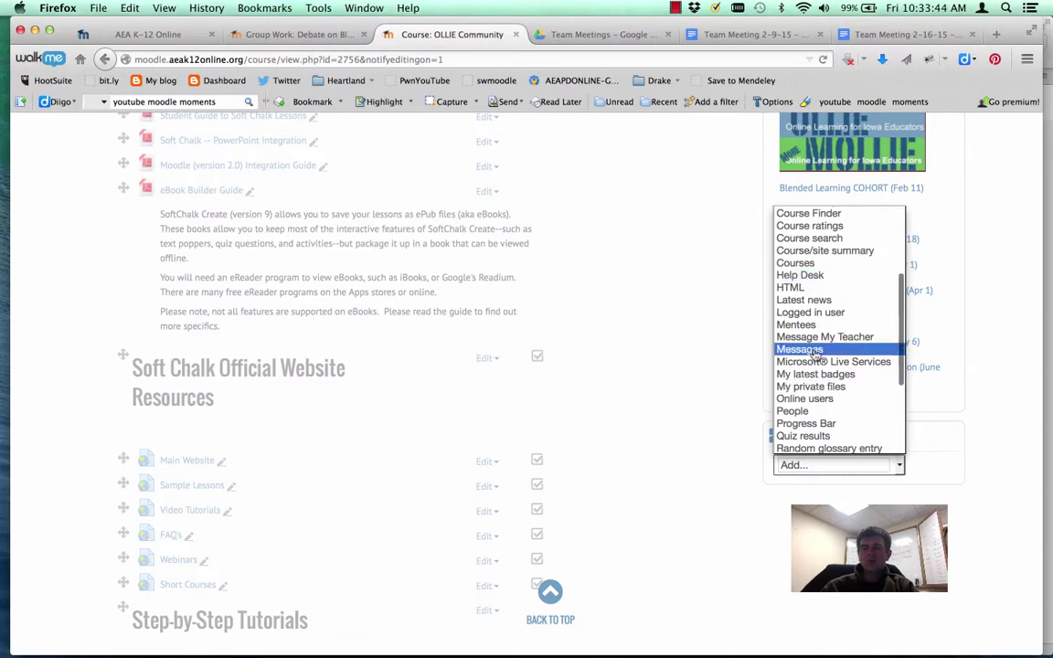
click(792, 286)
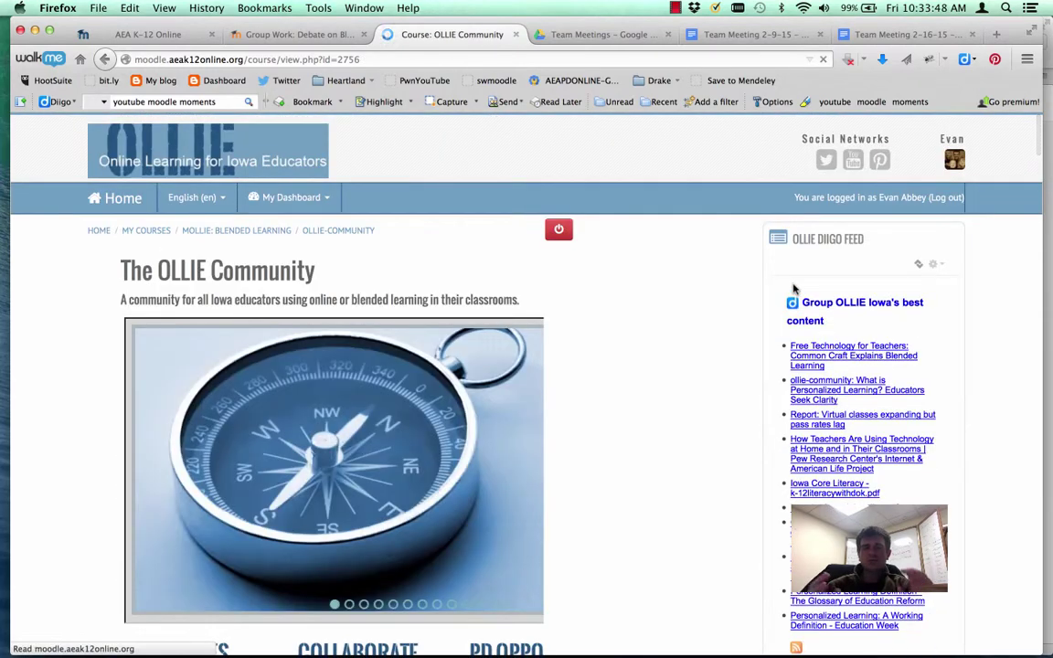
Open the configuration form of the new HTML block below the OLLIE & MOLLIE Offerings block.
scroll(698, 514, down, 10)
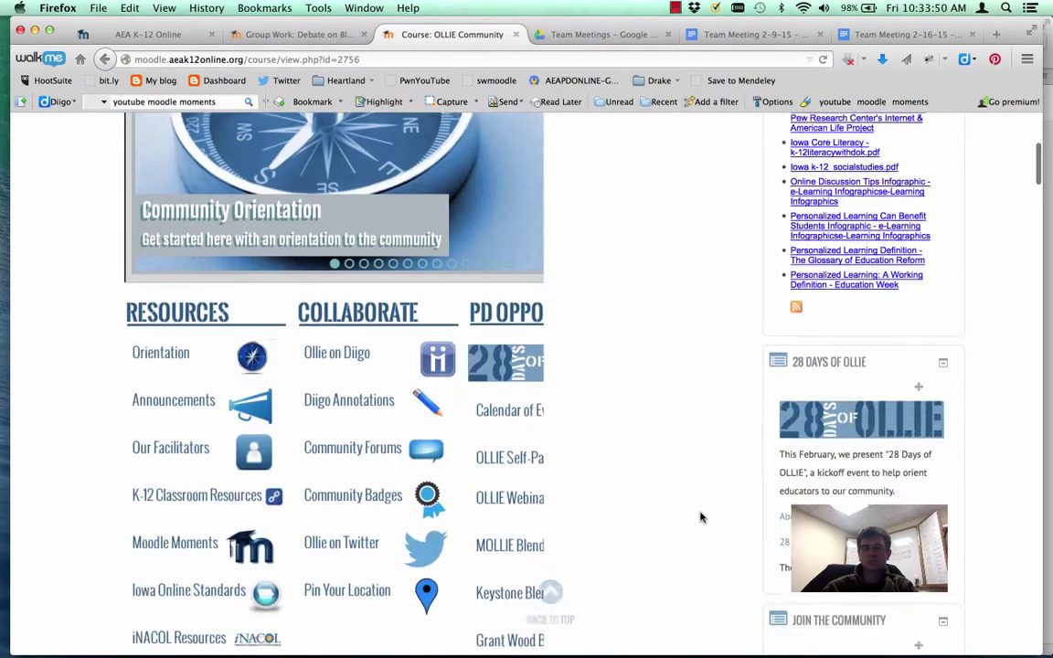
scroll(700, 517, down, 10)
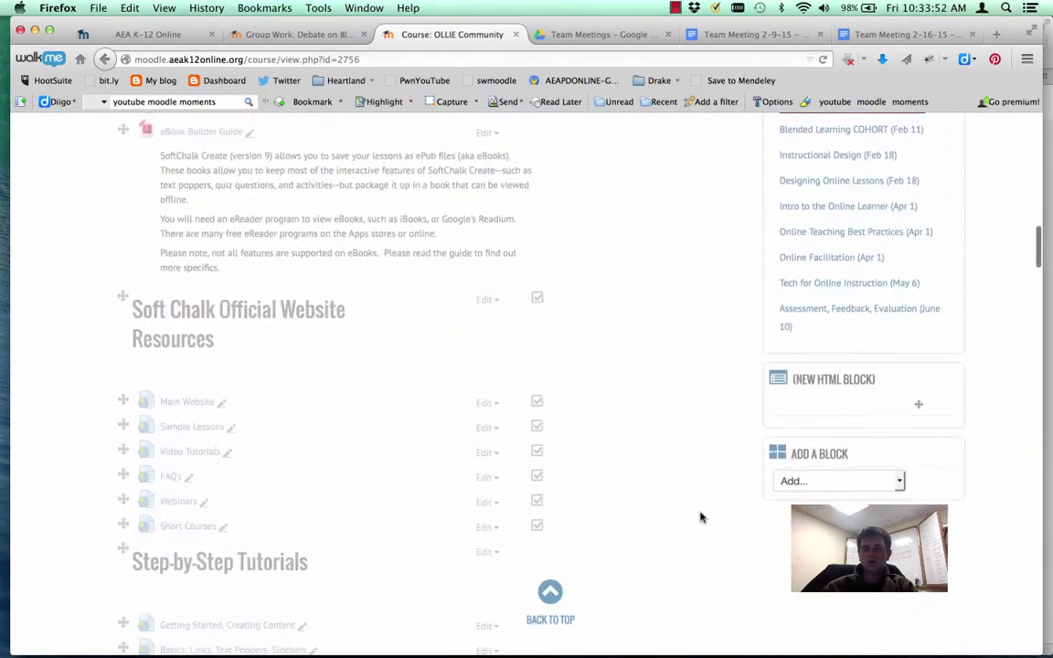
click(932, 404)
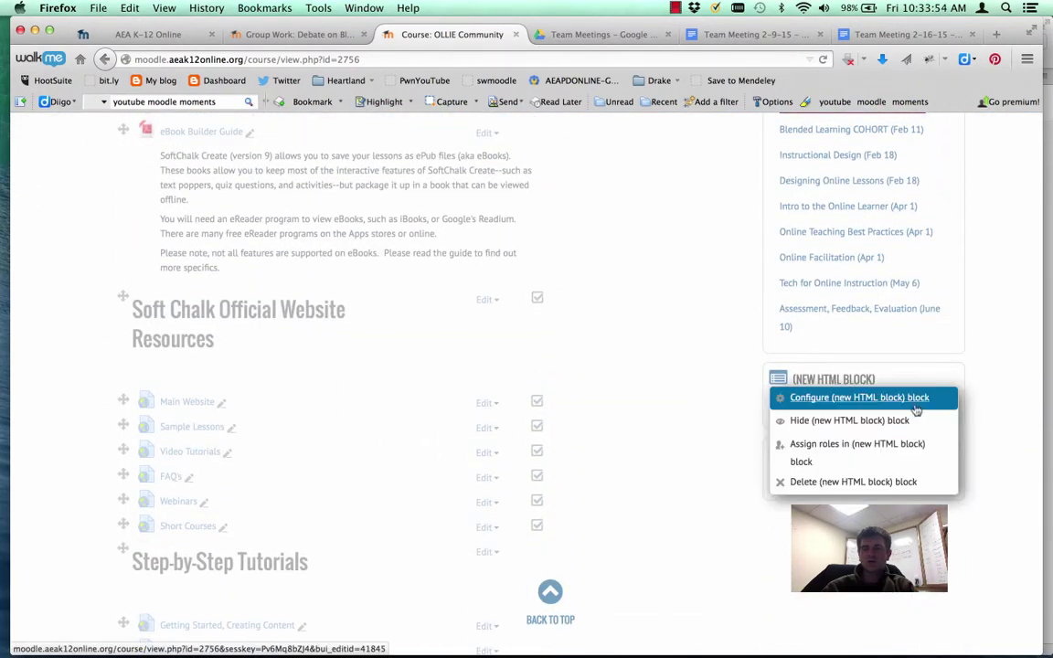
click(895, 399)
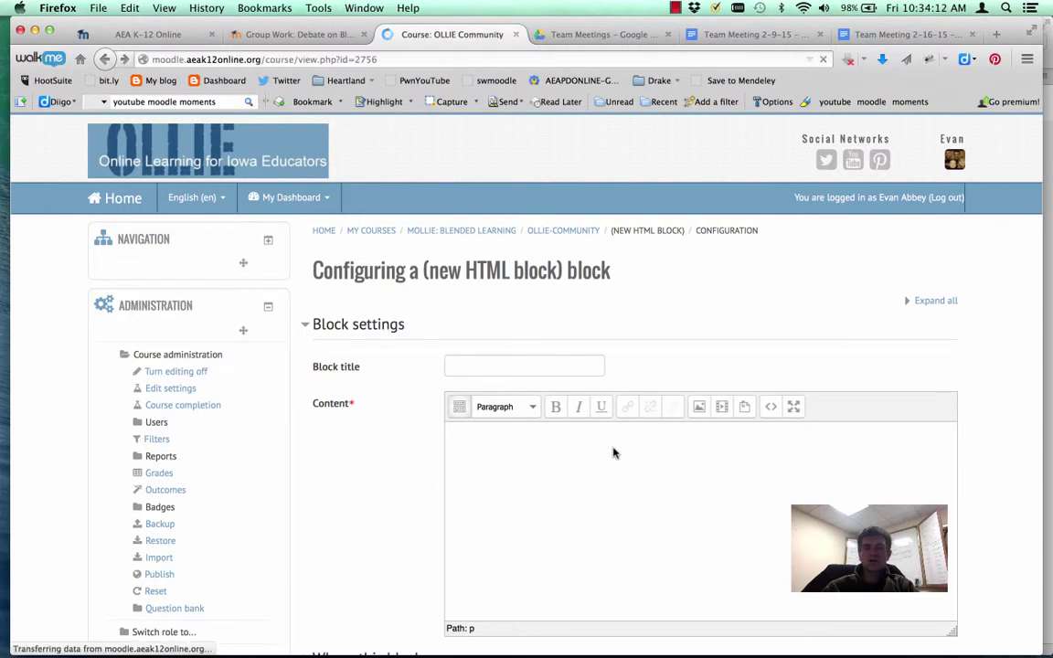
Return to the course page without configuring the new HTML block and review the existing side blocks.
scroll(700, 229, up, 8)
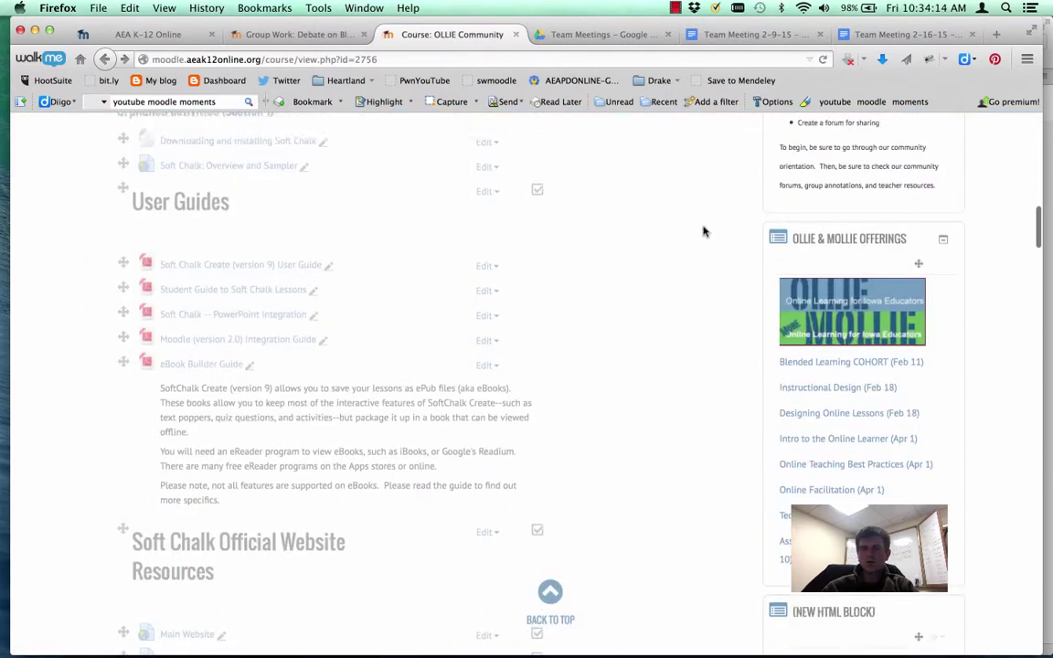
scroll(704, 231, up, 5)
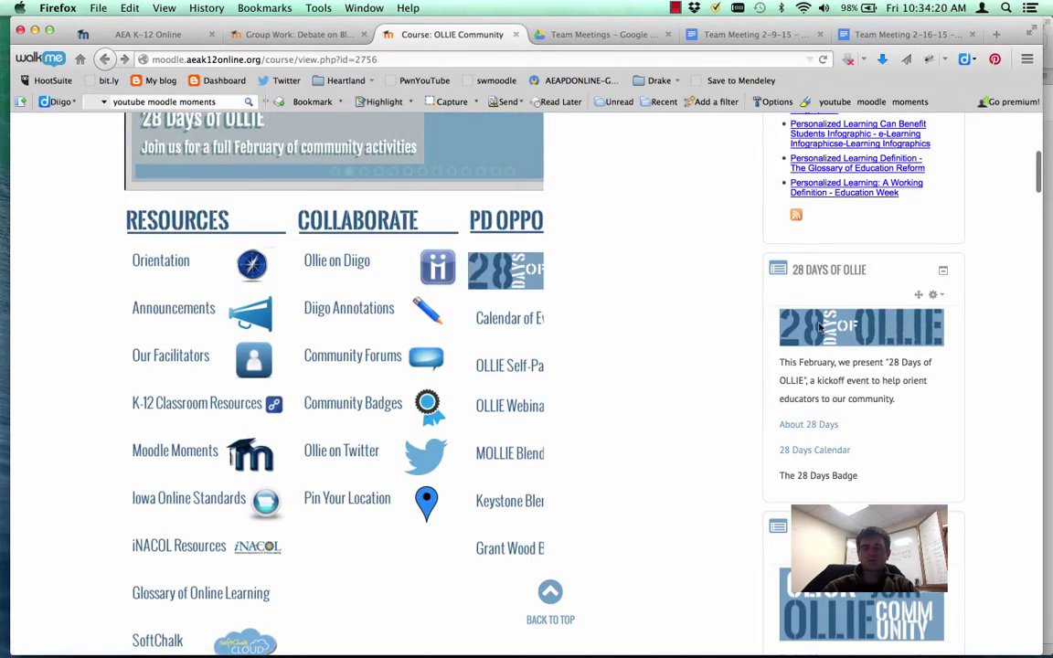
scroll(690, 289, up, 5)
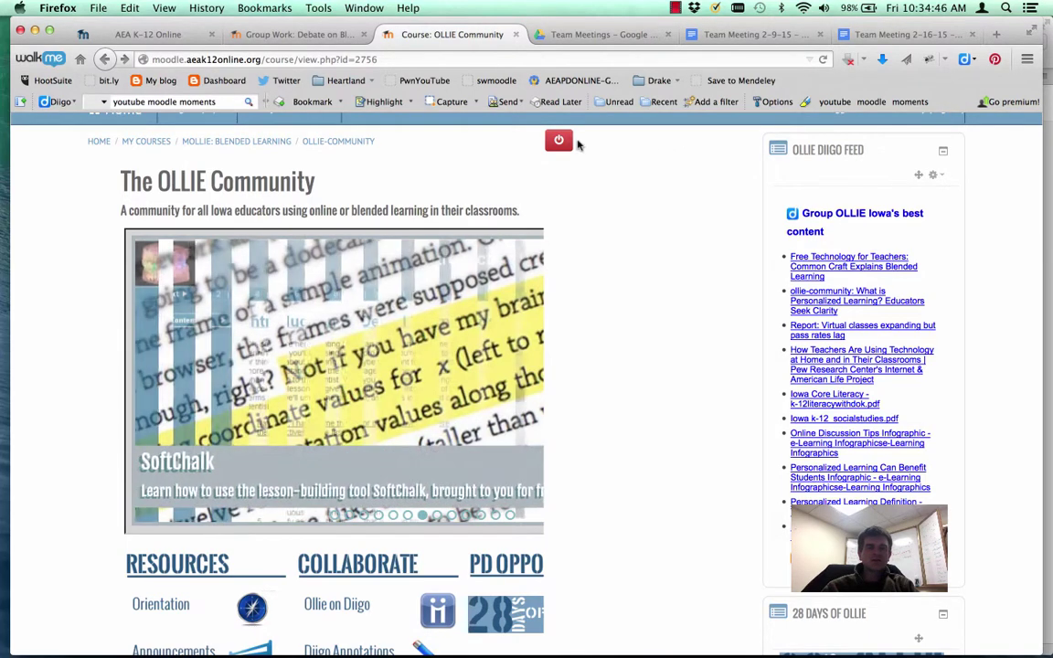
Turn editing off and review the course page's slideshow, link columns and side blocks.
click(561, 148)
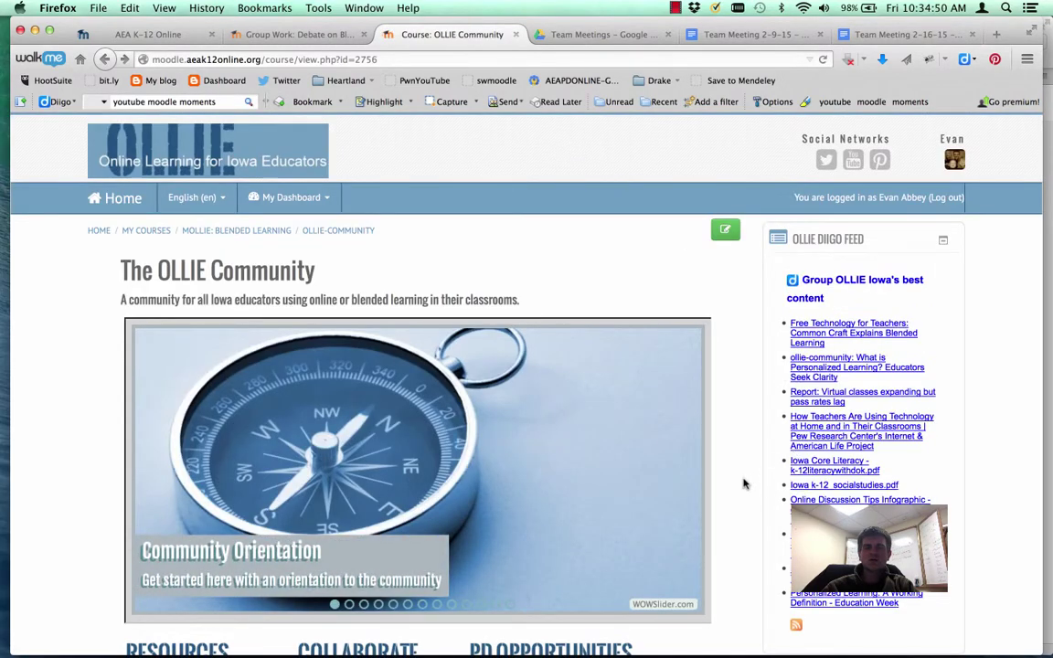
scroll(744, 485, down, 5)
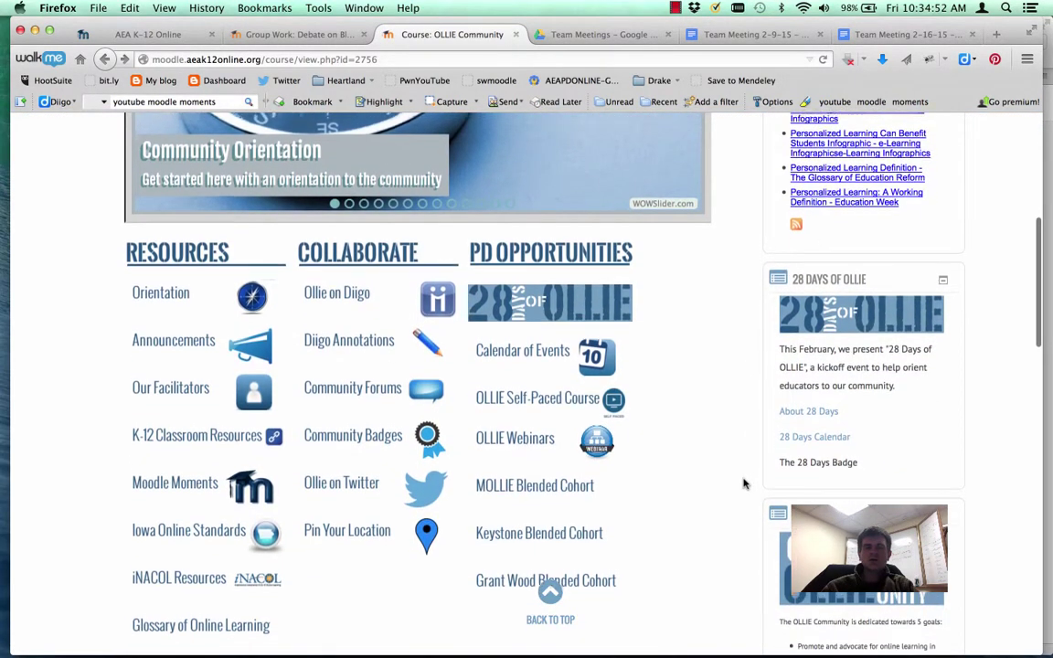
scroll(744, 484, up, 2)
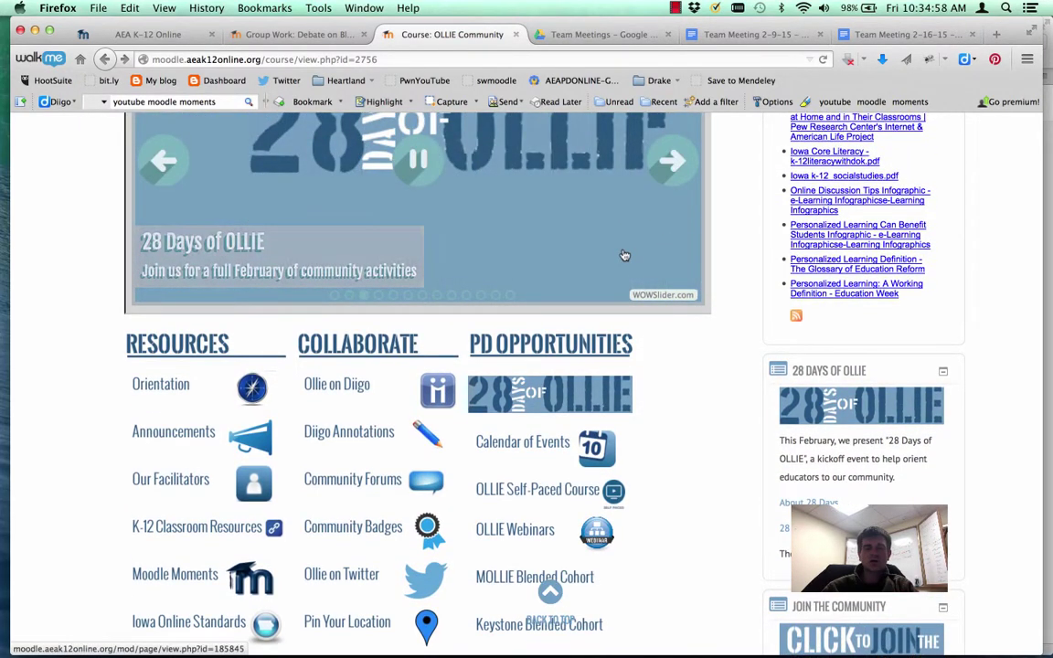
scroll(681, 470, down, 1)
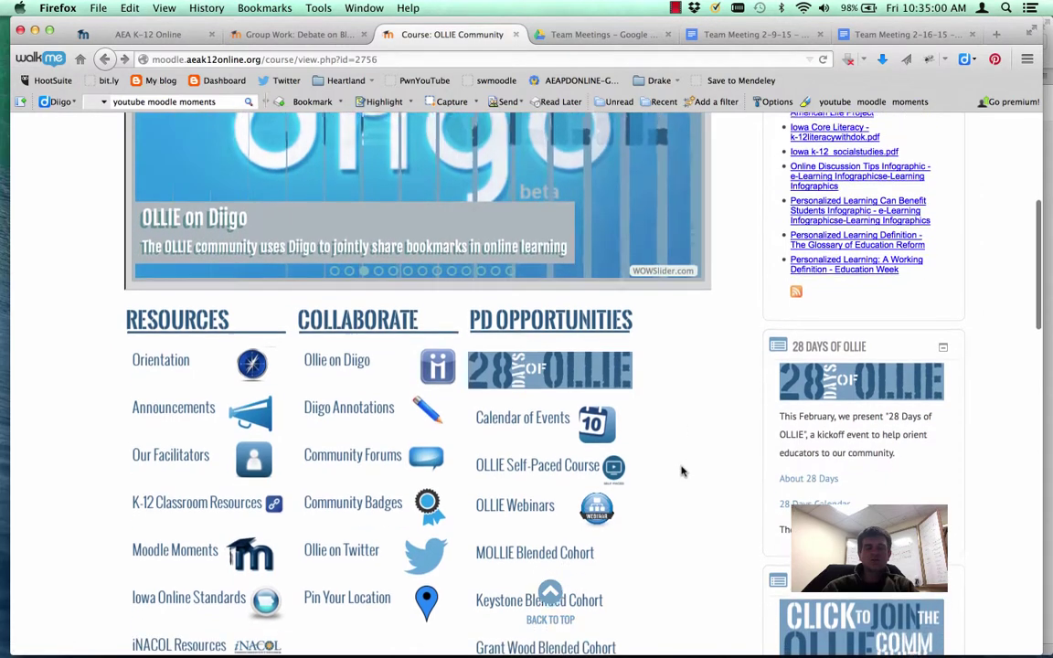
Open the OLLIE Webinars page from the PD Opportunities links and review its embedded webinar calendar.
click(548, 504)
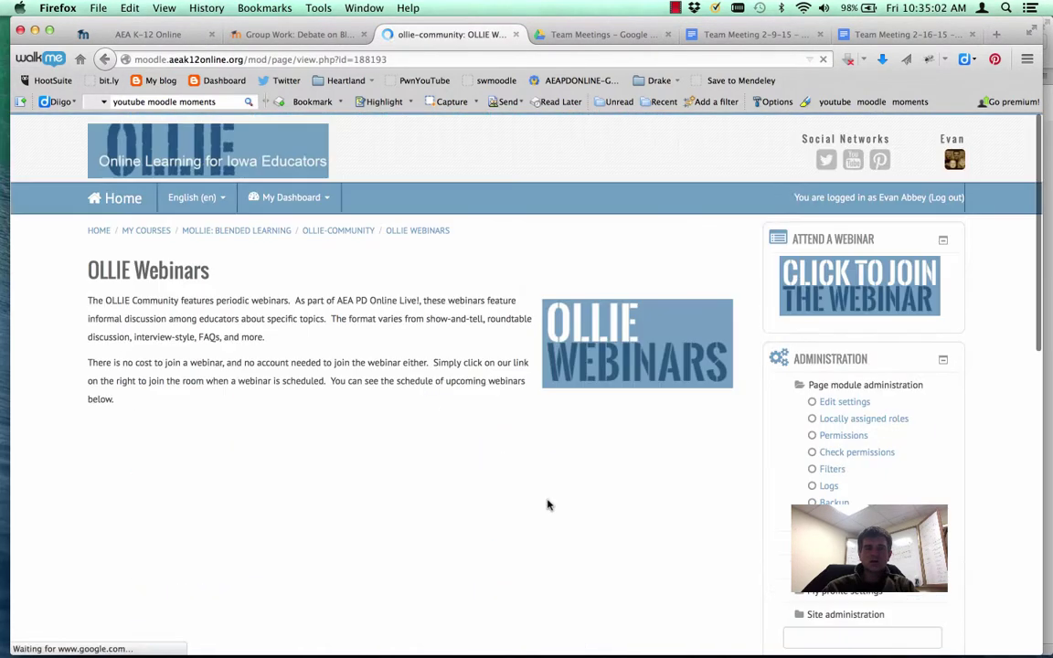
scroll(36, 621, down, 3)
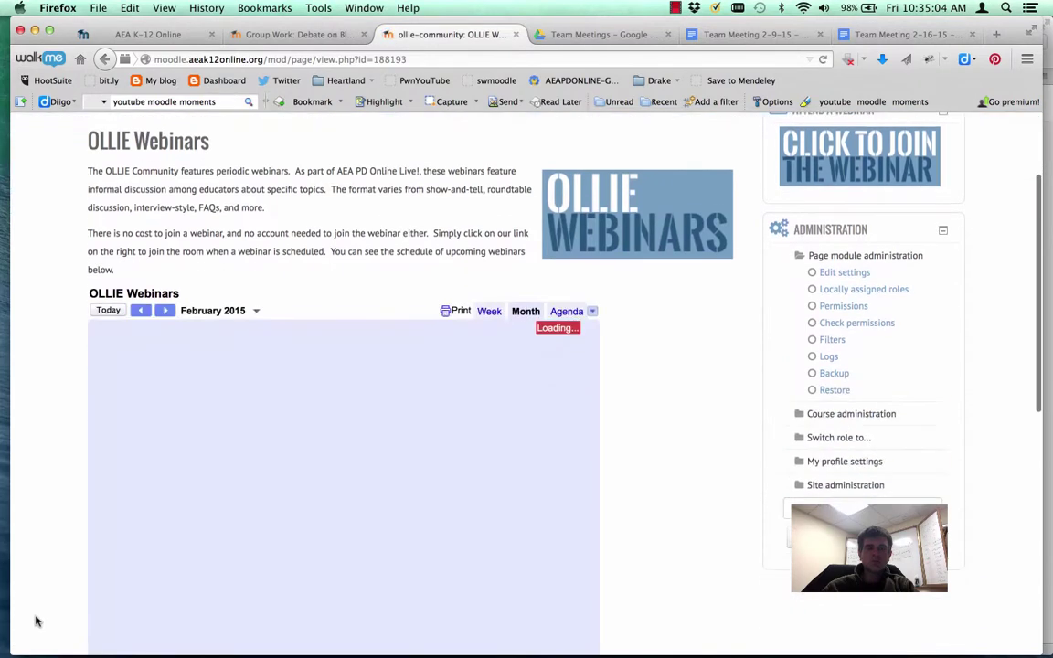
scroll(37, 621, down, 3)
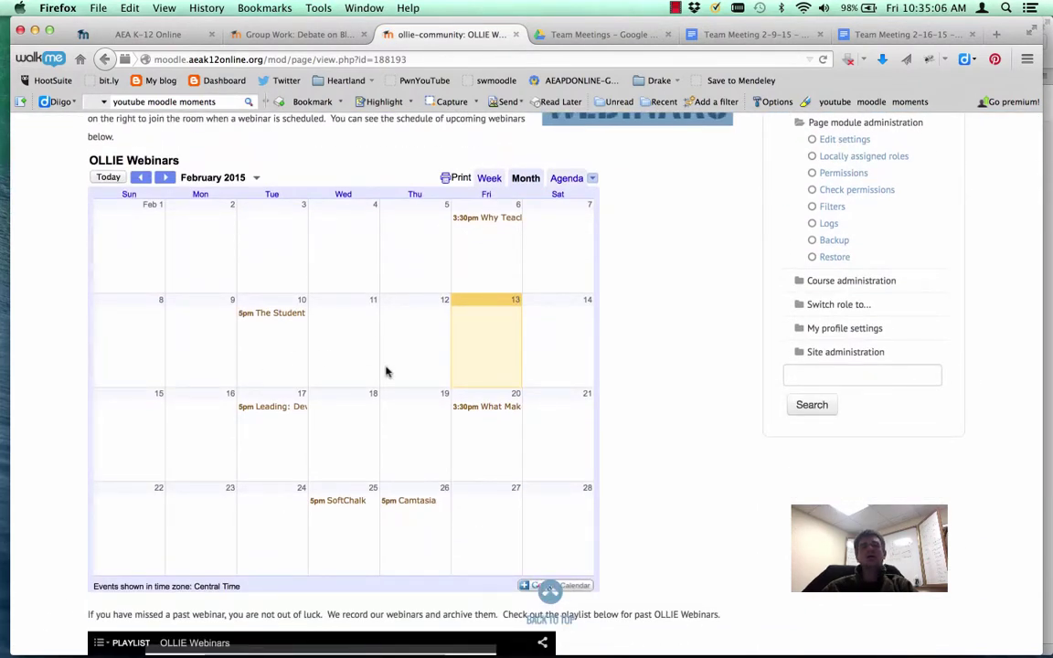
scroll(55, 566, down, 9)
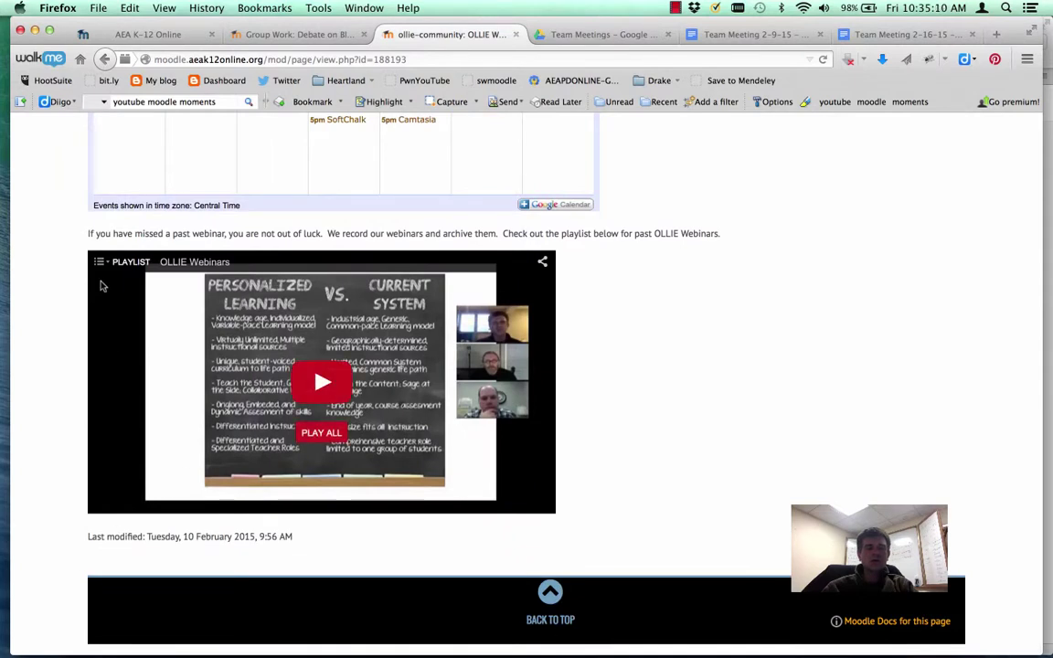
Show the video list of the embedded OLLIE Webinars playlist, check the Attend a Webinar block, and return to the course page.
click(108, 265)
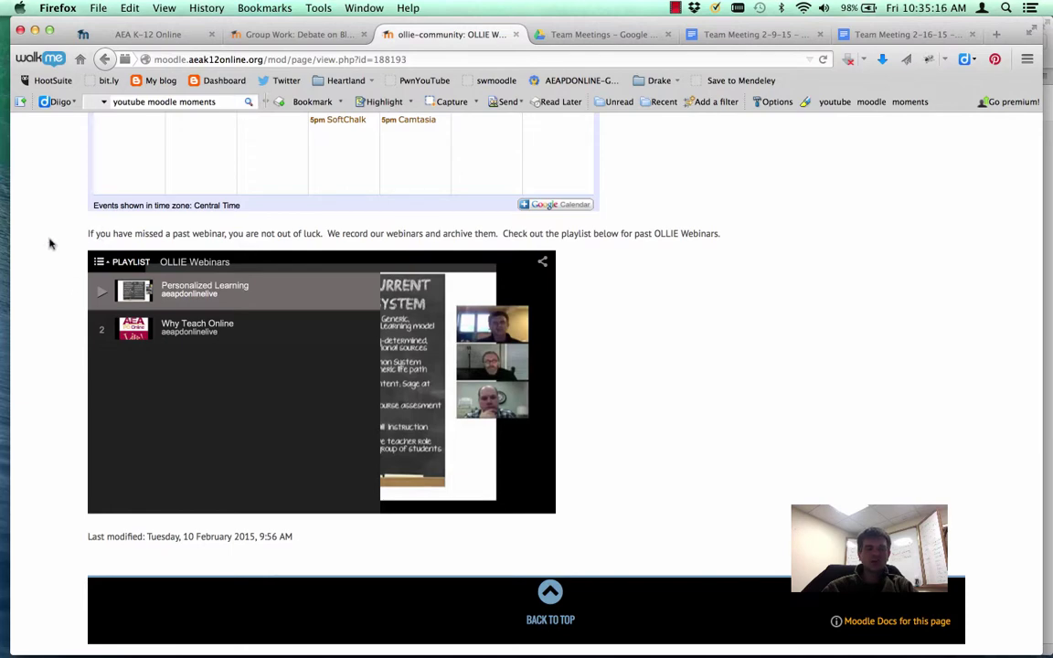
scroll(50, 243, up, 15)
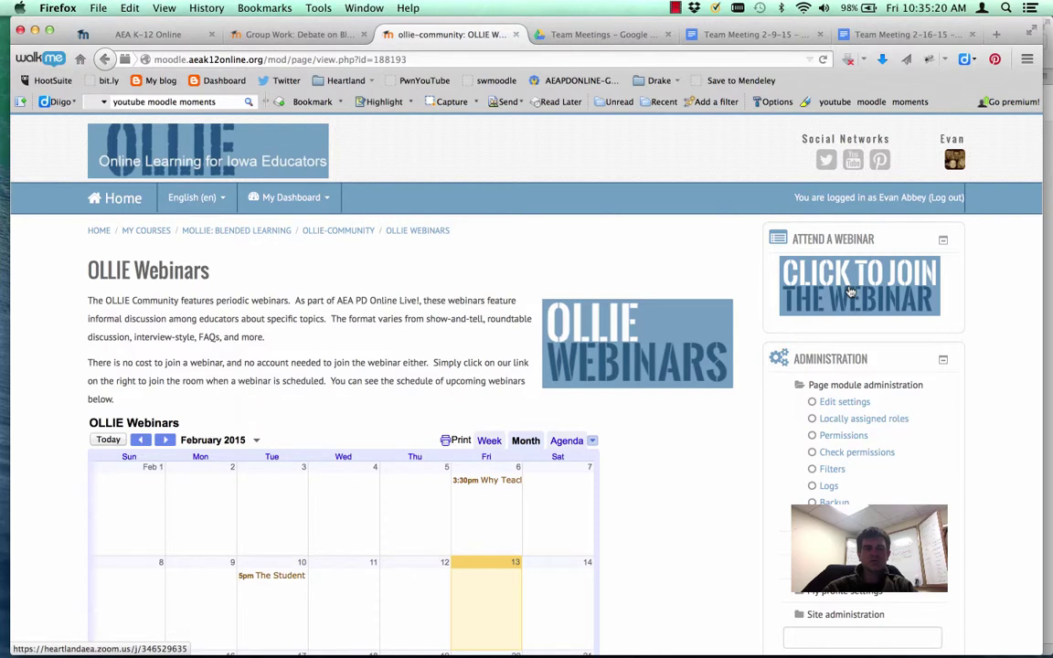
key(super+Left)
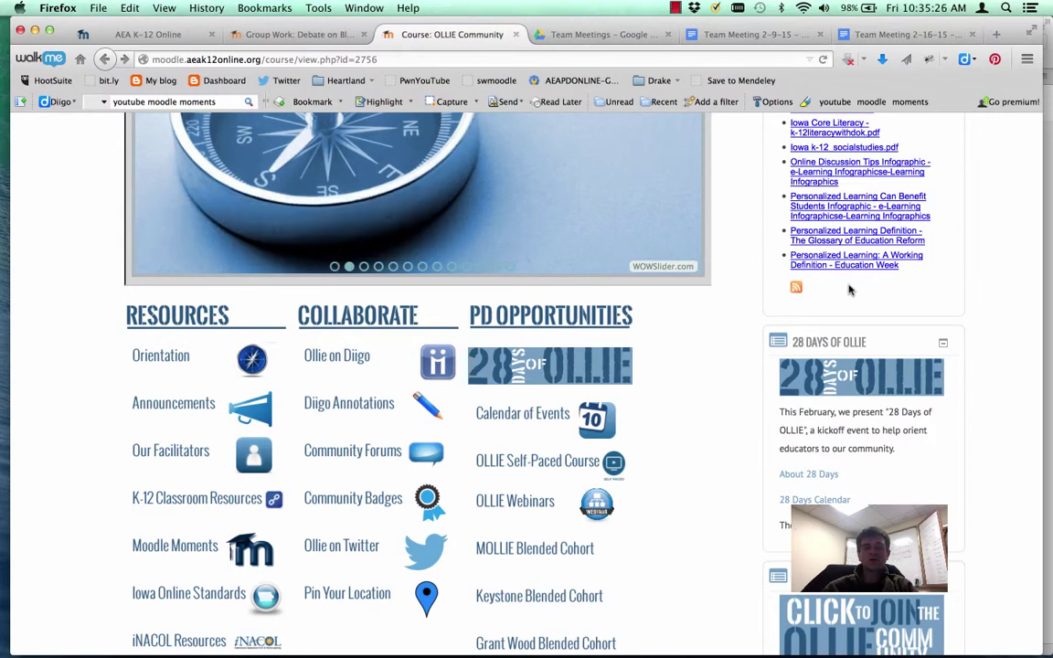
Review the Ollie on Diigo page with its embedded video, online lesson and OLLIE Diigo Feed block, and return to the course page.
click(342, 359)
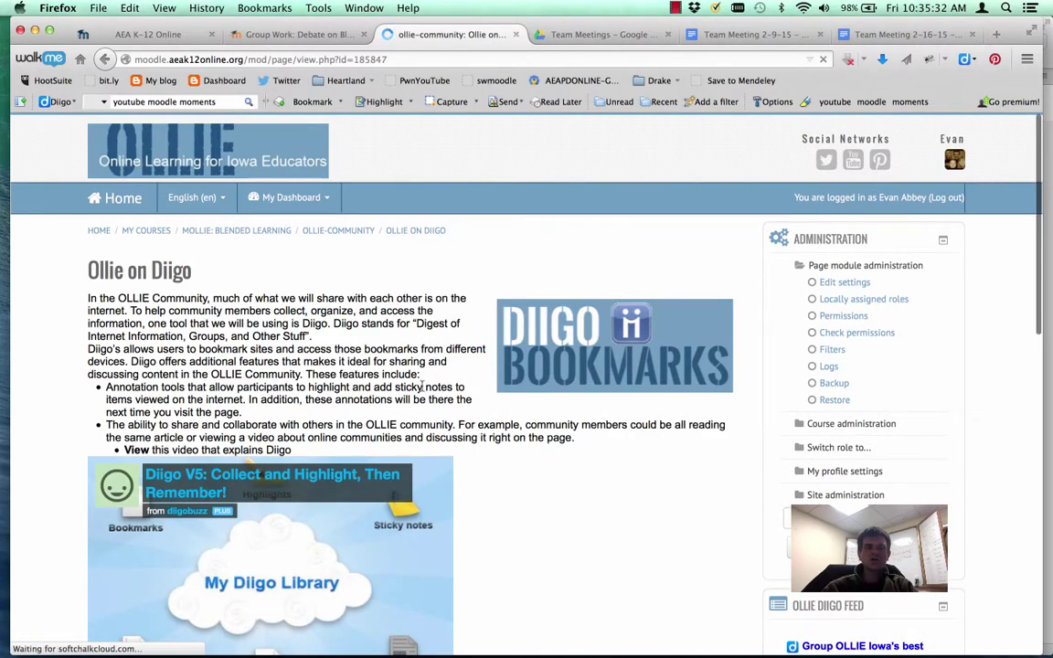
scroll(424, 388, down, 1)
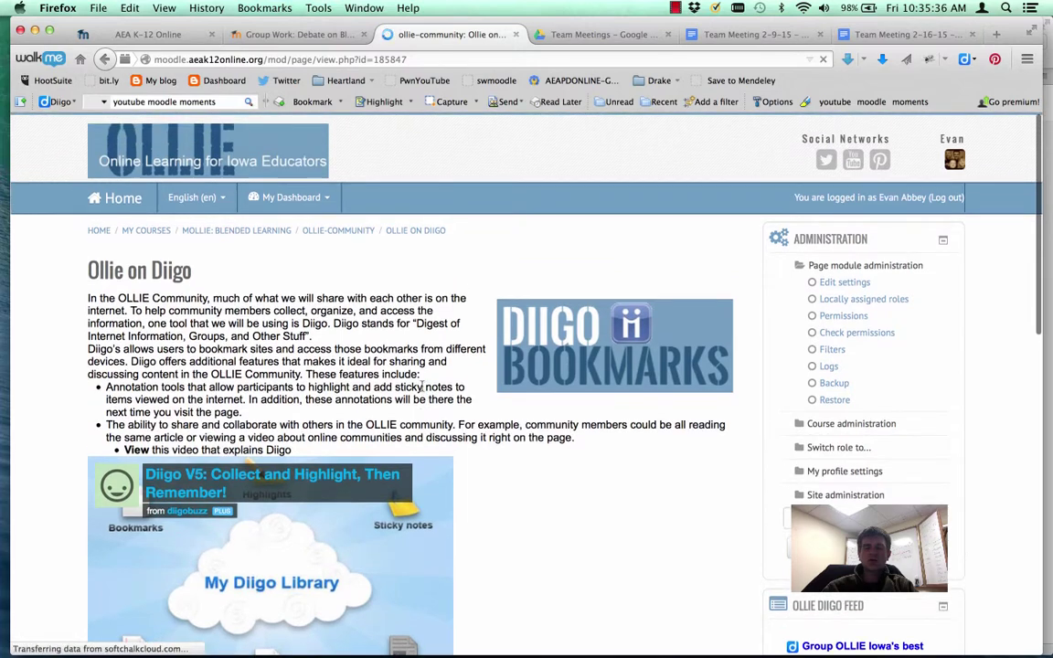
scroll(422, 389, down, 5)
scroll(422, 389, down, 3)
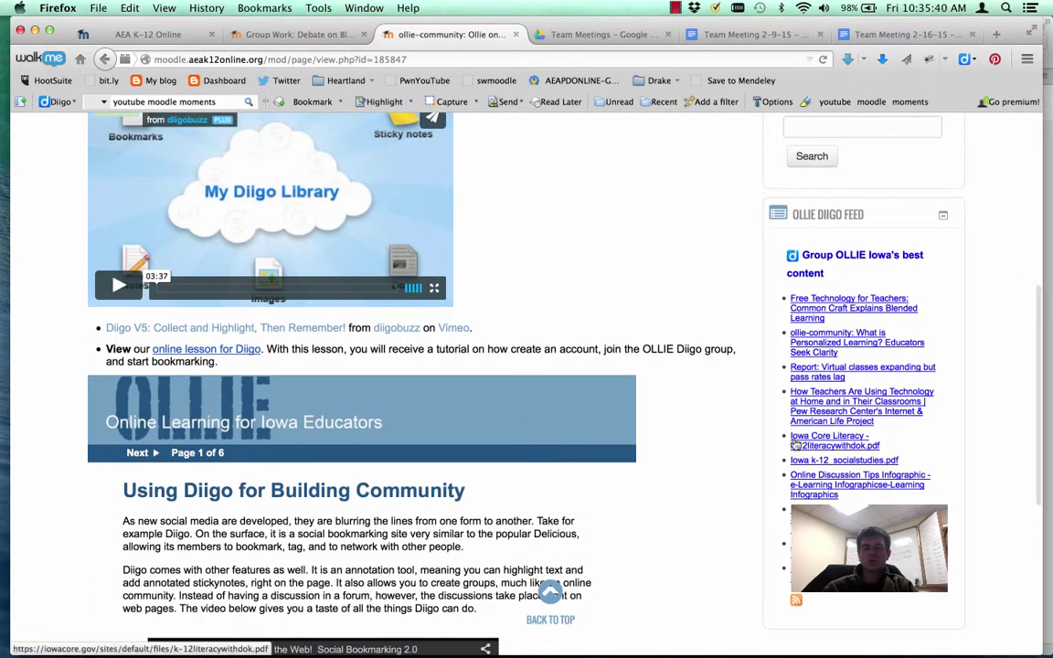
key(super+Left)
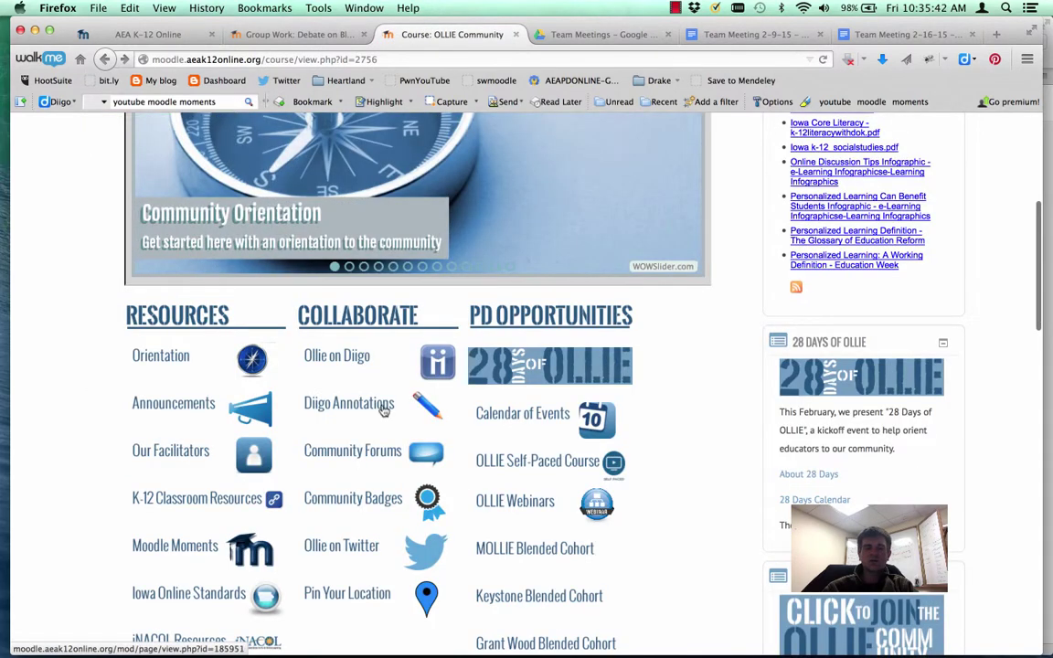
Open the Diigo Annotations page and follow its Article of the Month link to the personalized learning article.
click(362, 406)
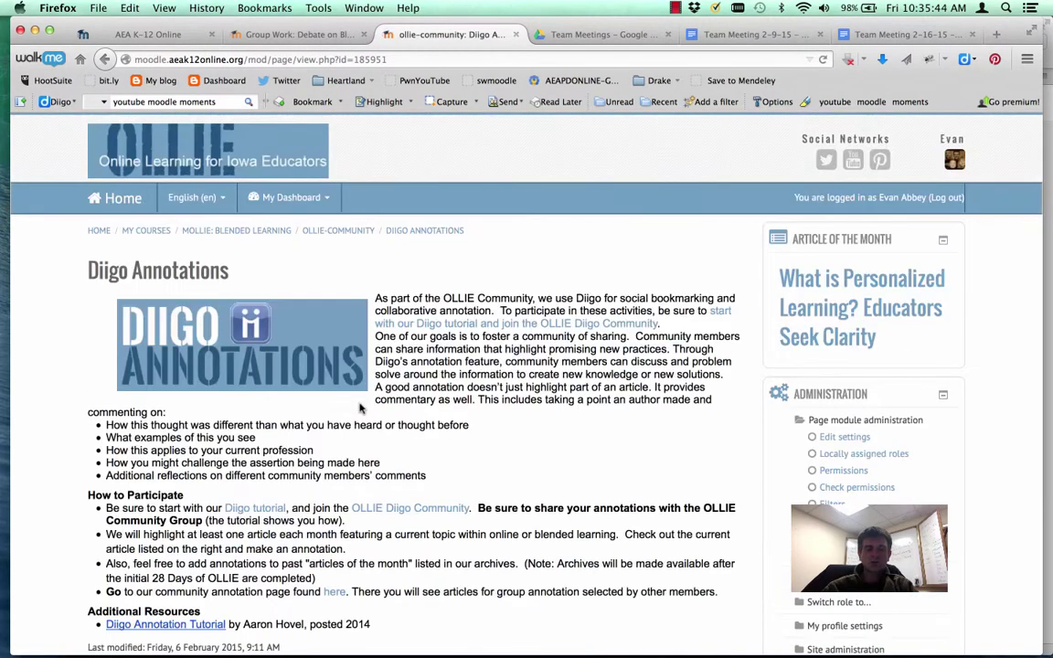
scroll(330, 517, down, 2)
click(808, 265)
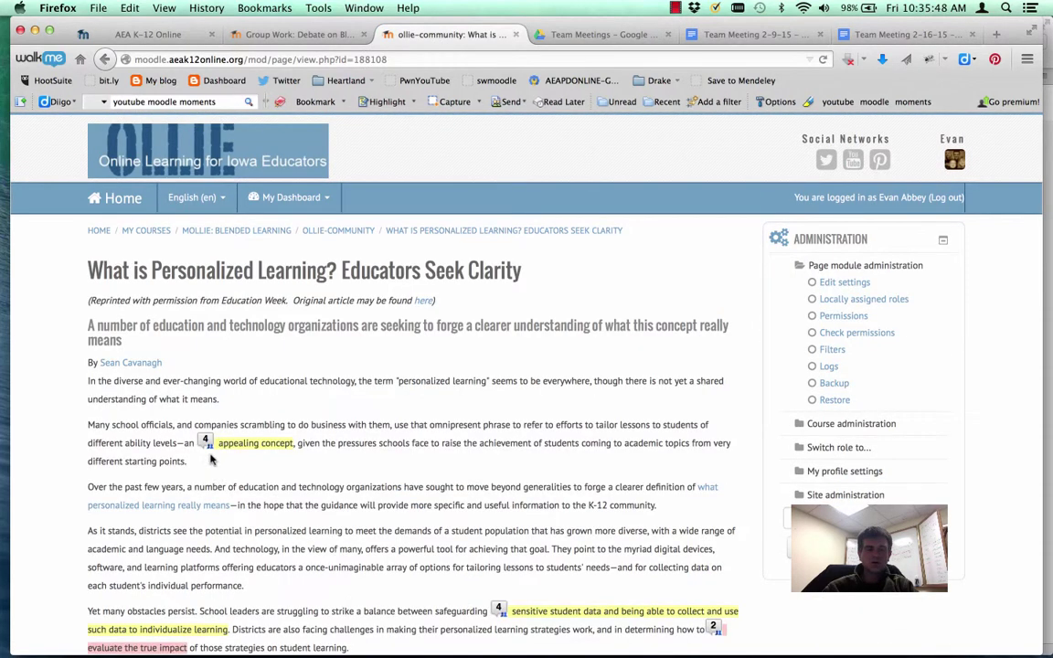
Read the Diigo sticky notes on the "appealing concept" highlight, close them, and return to the OLLIE Community course page.
click(206, 441)
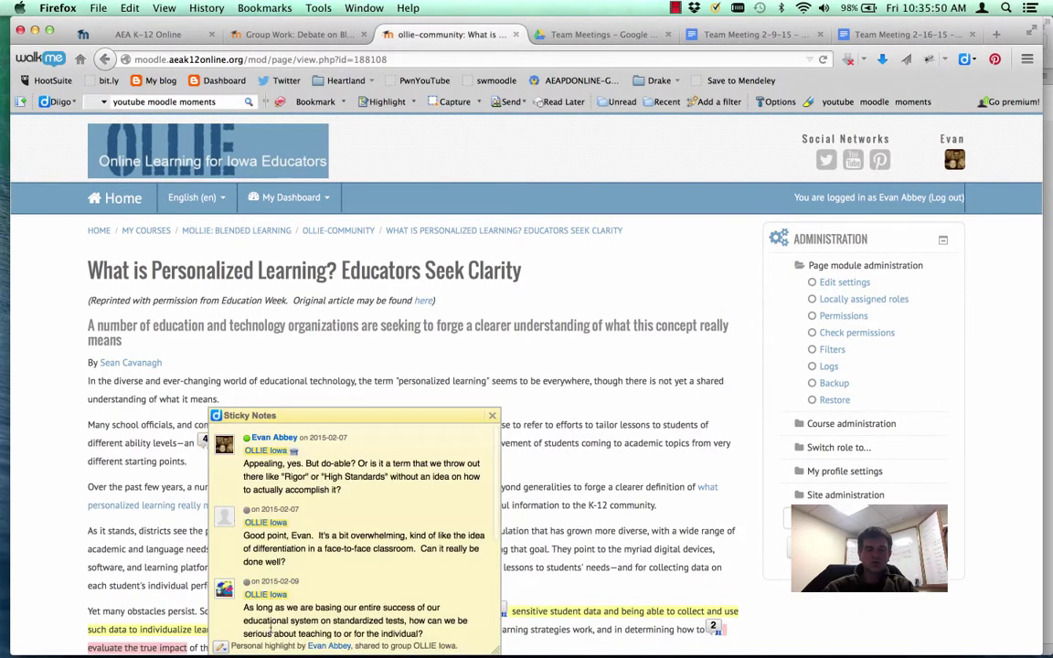
click(160, 462)
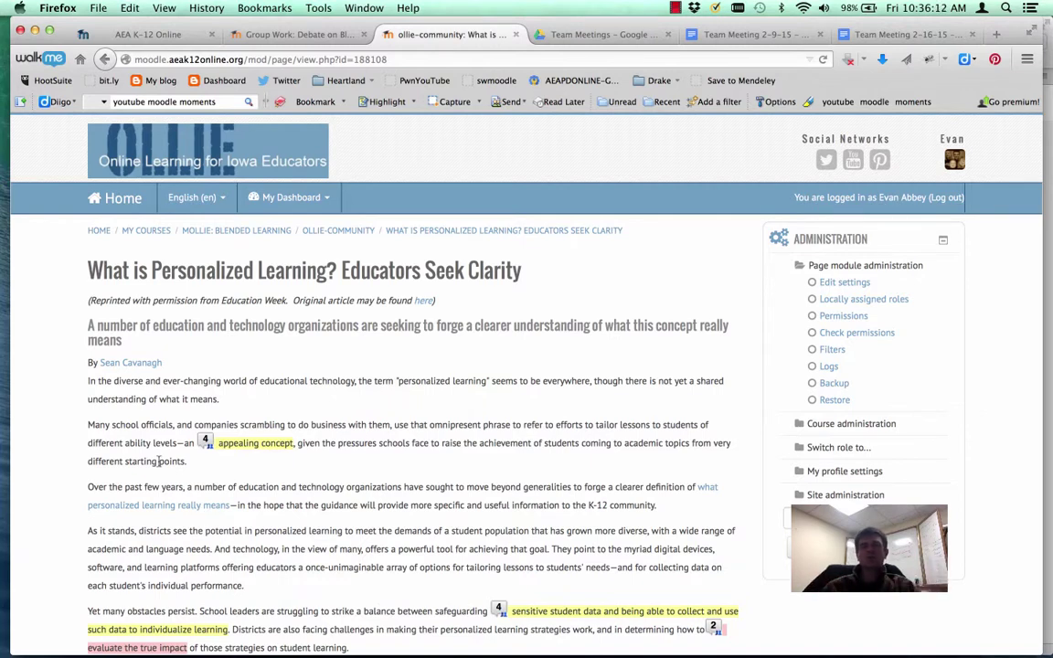
click(335, 233)
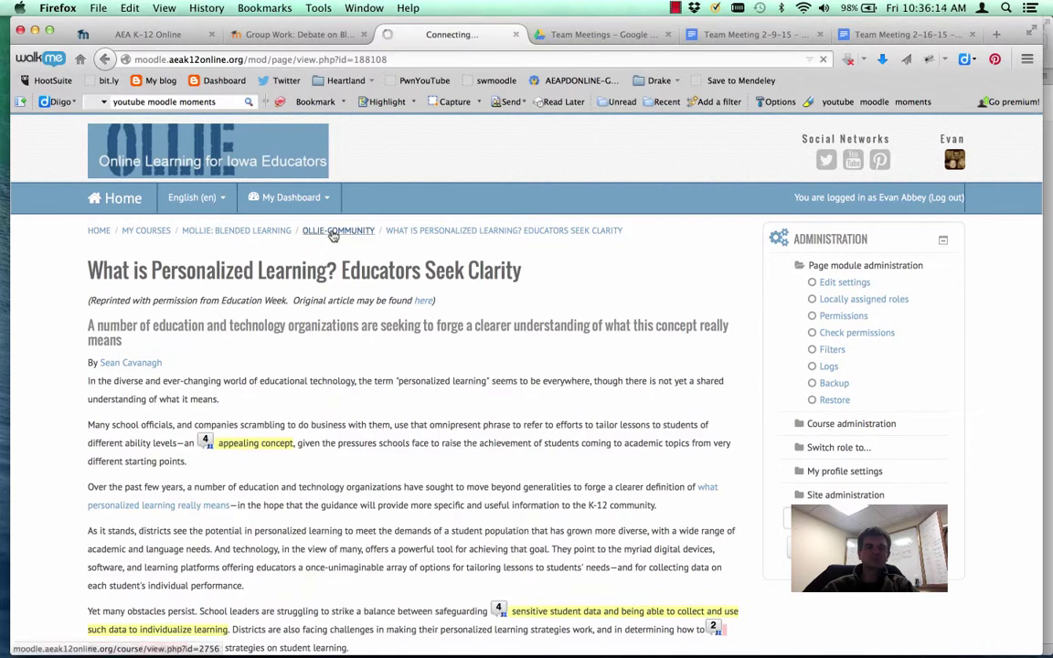